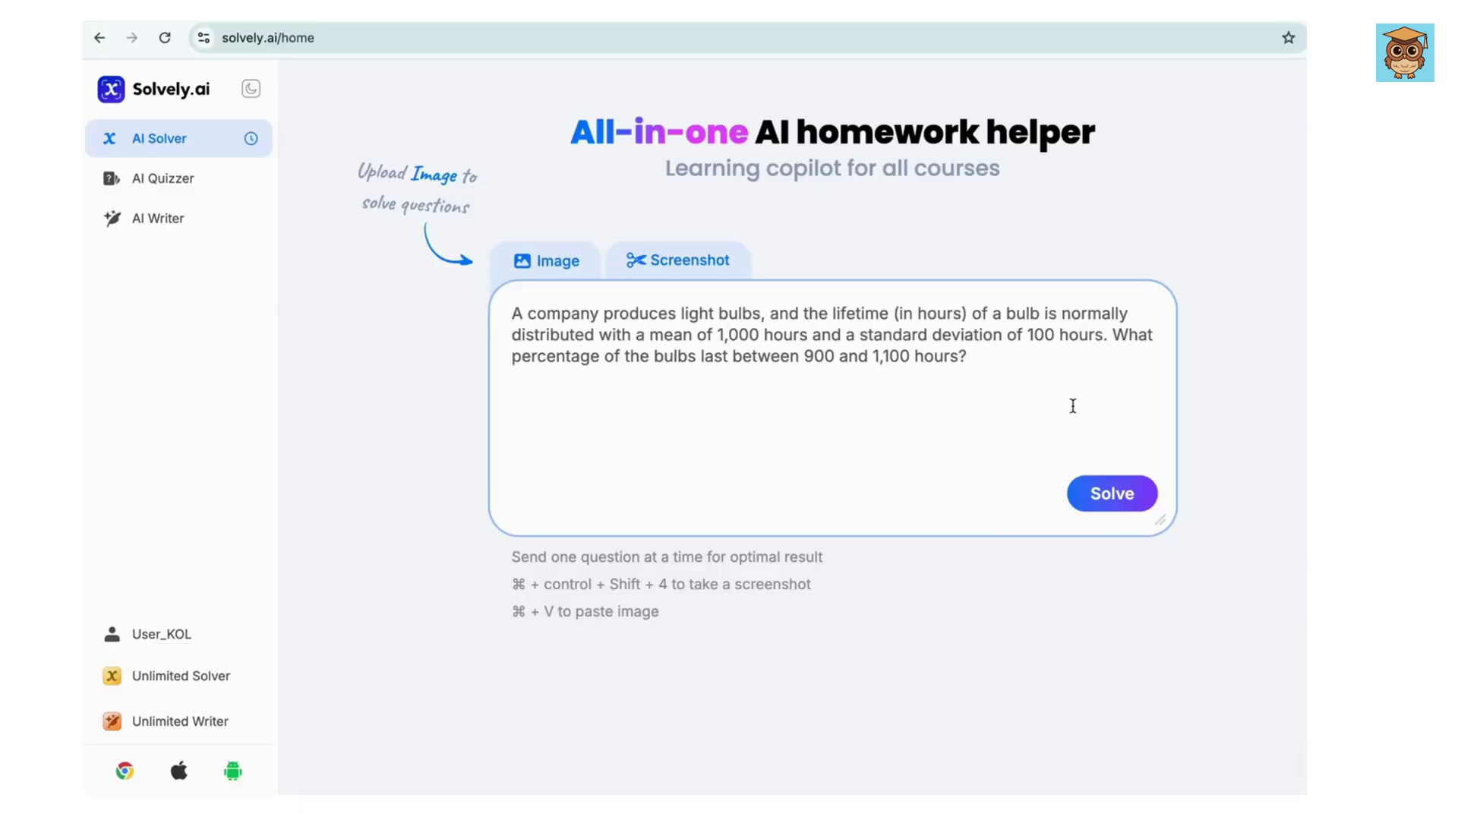
Step: Solve the light-bulb question and scroll through its steps to the 68.27% final answer
click(1105, 498)
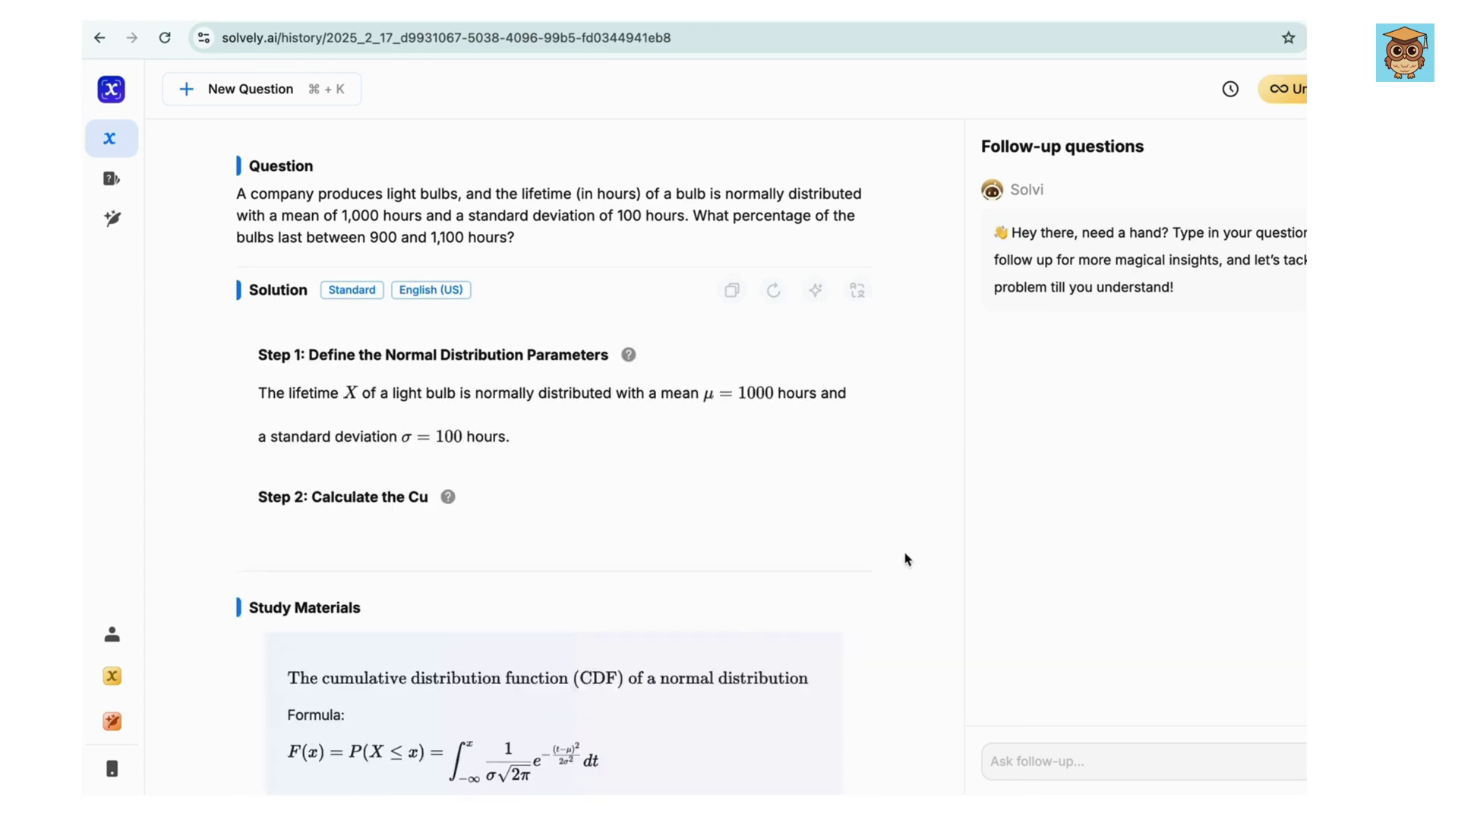
scroll(906, 560, down, 10)
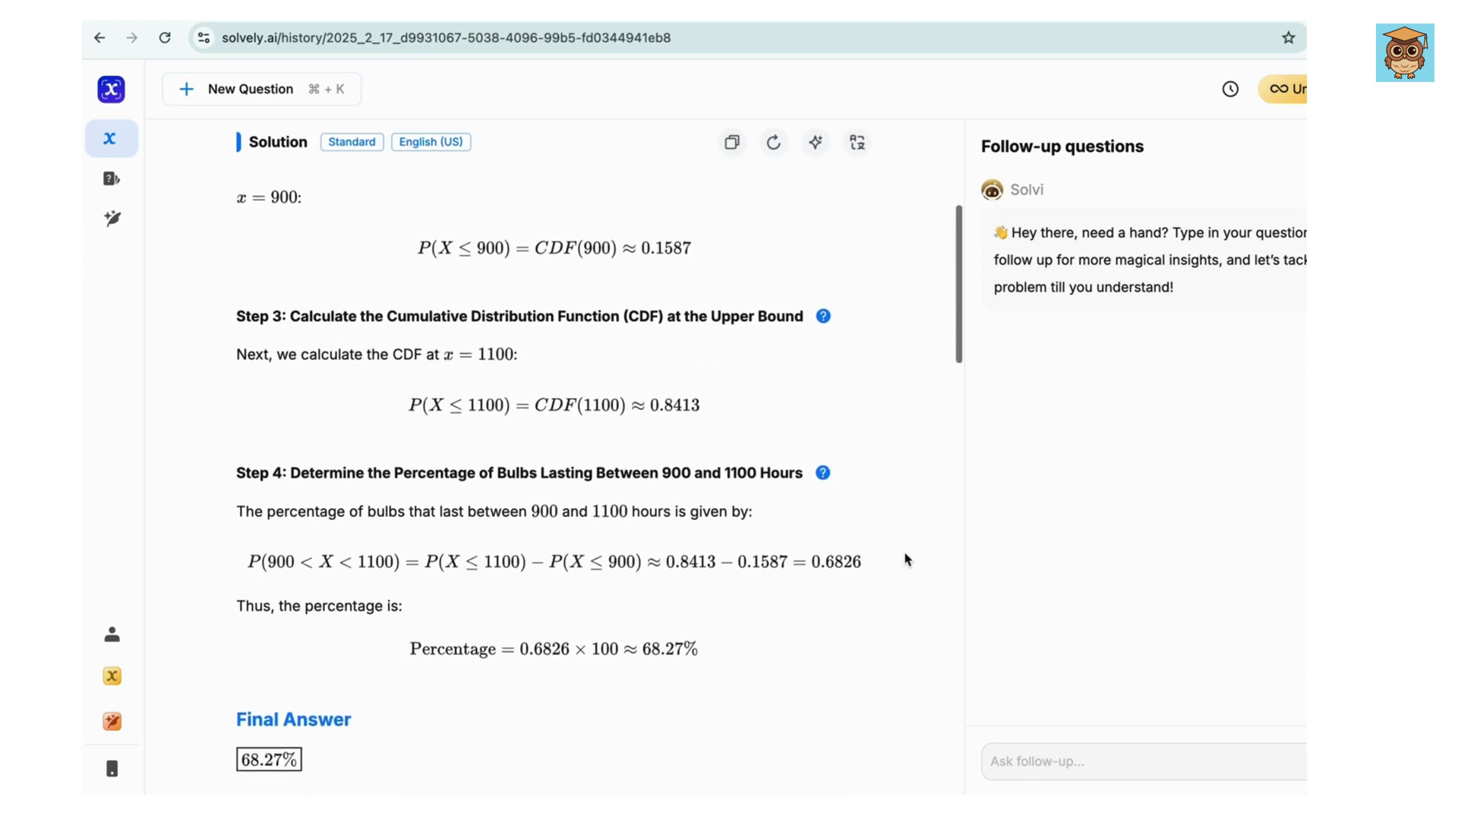
scroll(906, 559, down, 15)
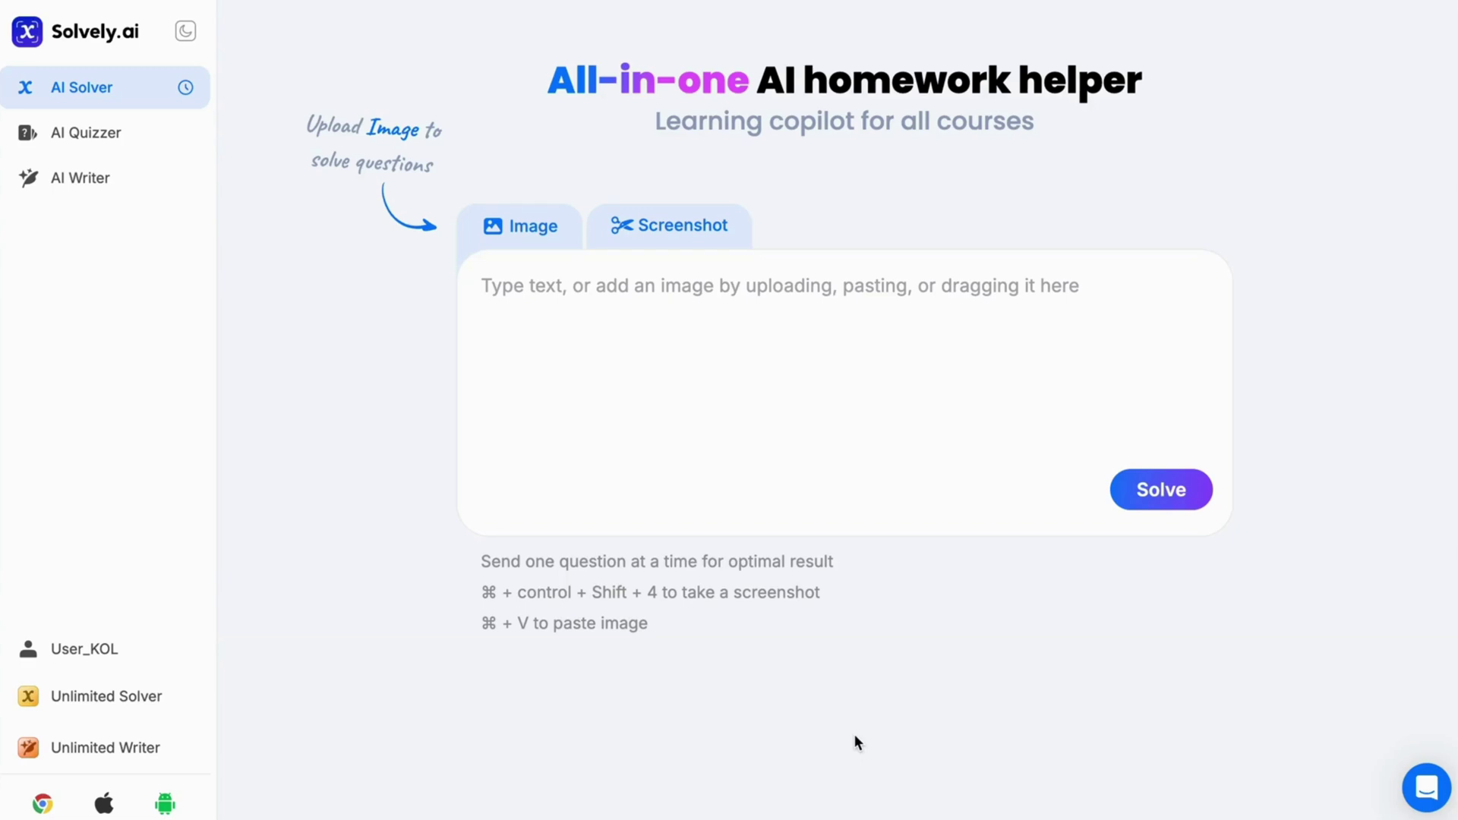
Step: Paste and solve the test-score question (mean 78, SD 10), reviewing P(X > 90) ≈ 0.1151
click(947, 329)
text(A class of 50 students took a math test. The test scores are normally distributed with a mean of 78 and a standard deviation of 10. -What is the probability that a randomly selected student scored above 90 -What is the probability that a randomly selected student scored between 70 and 85 ?)
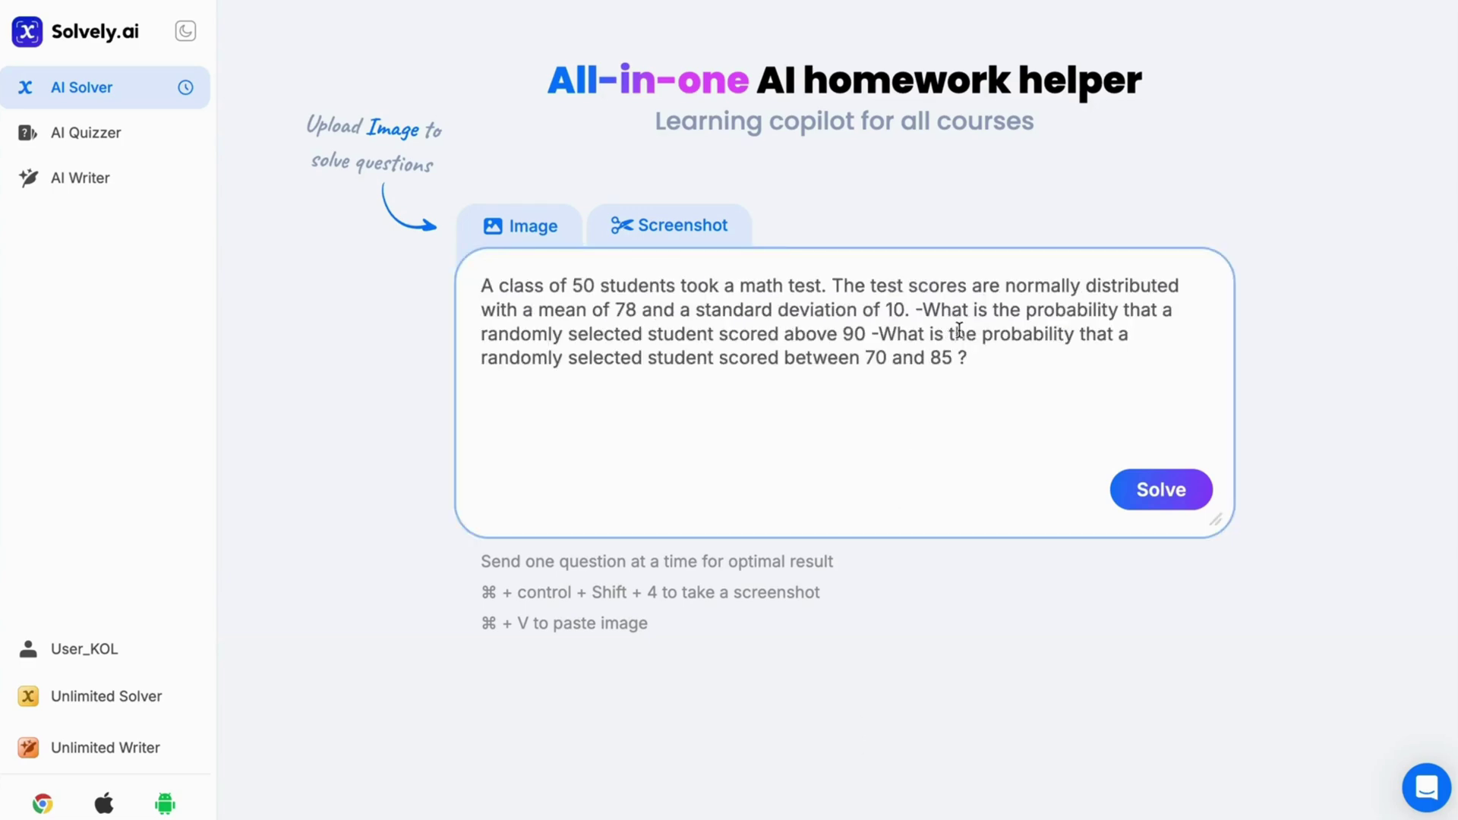
click(1147, 495)
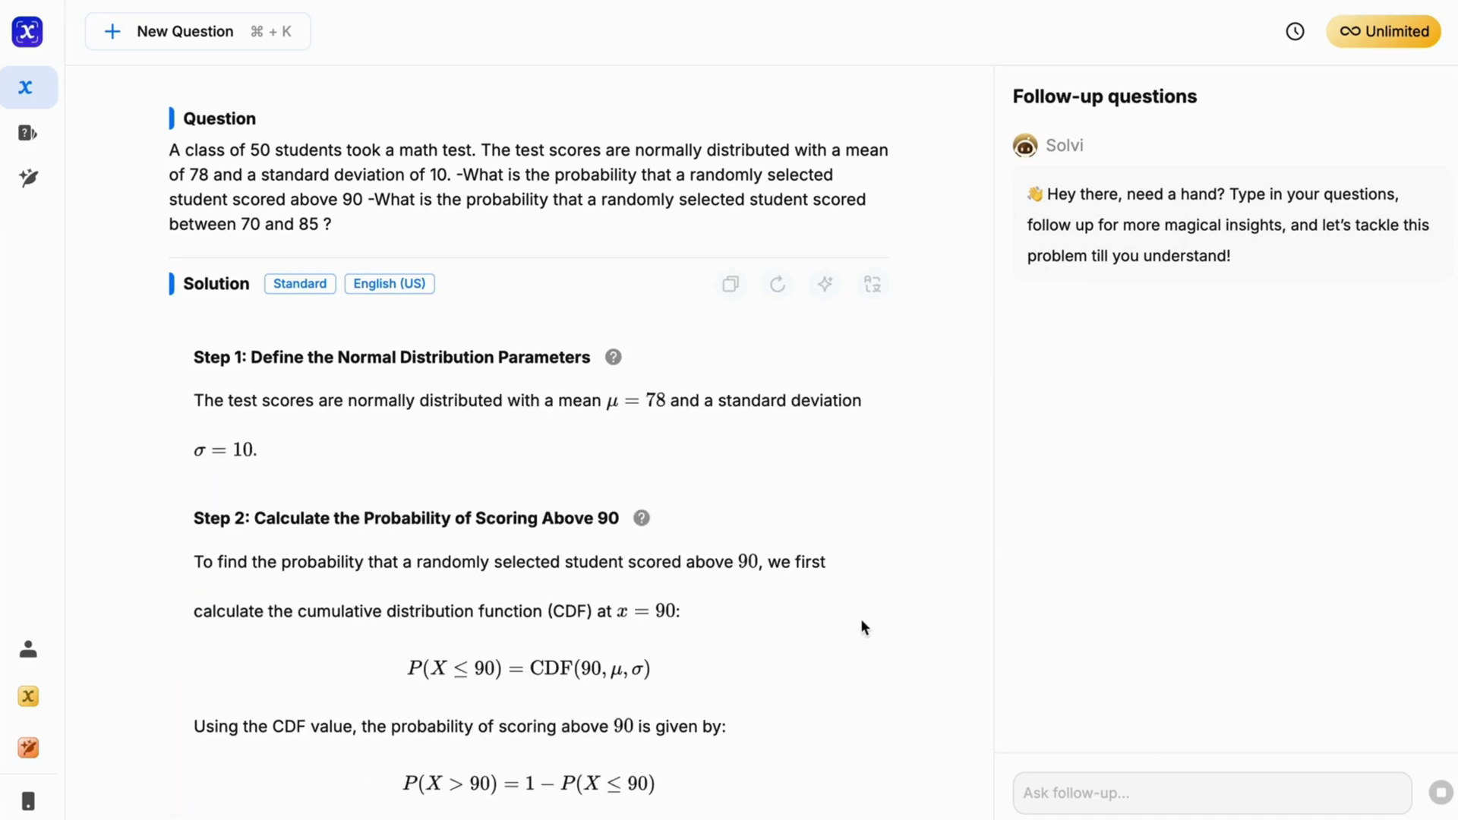
scroll(850, 643, down, 4)
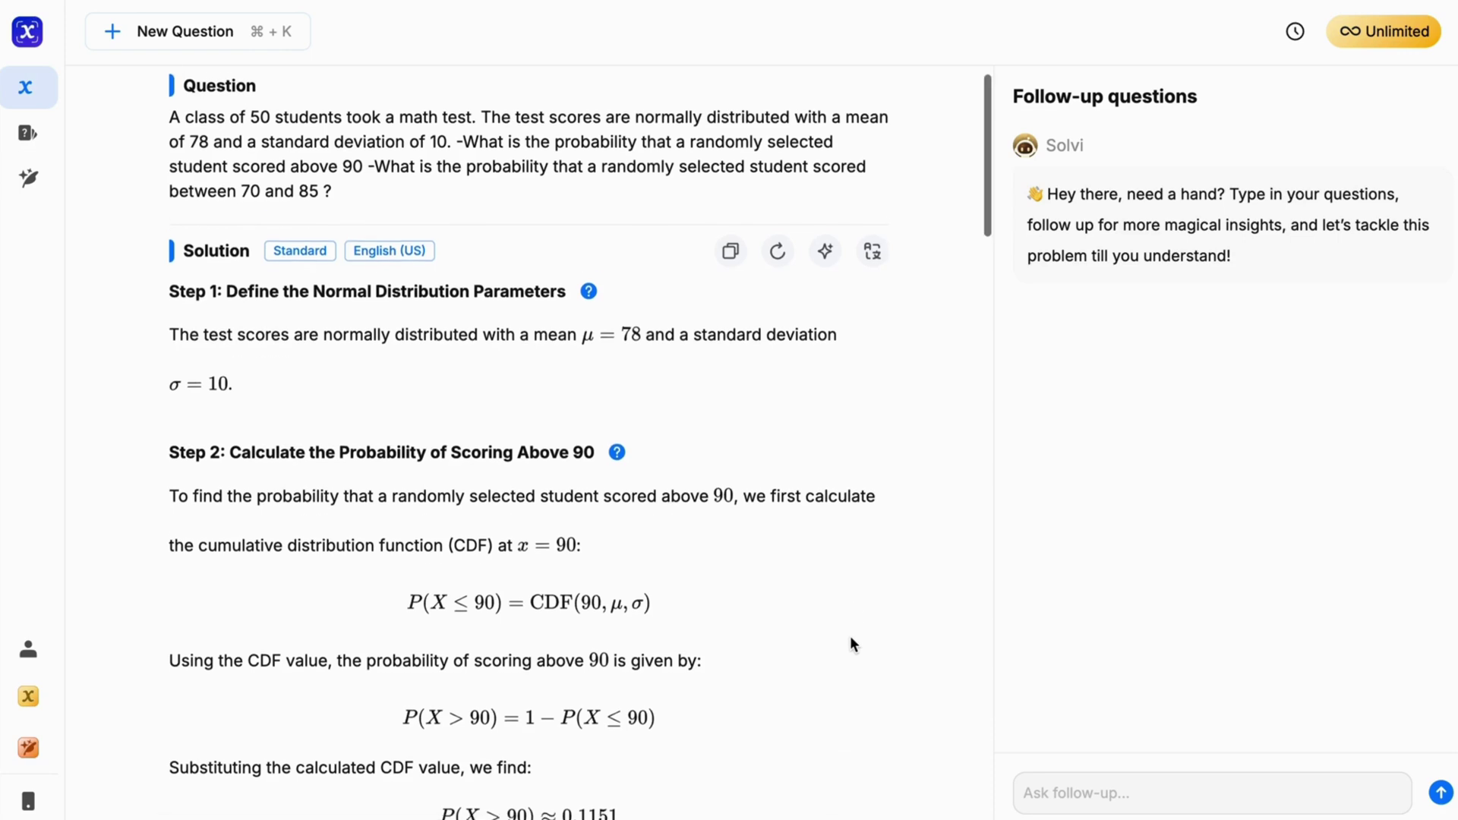
scroll(850, 638, down, 2)
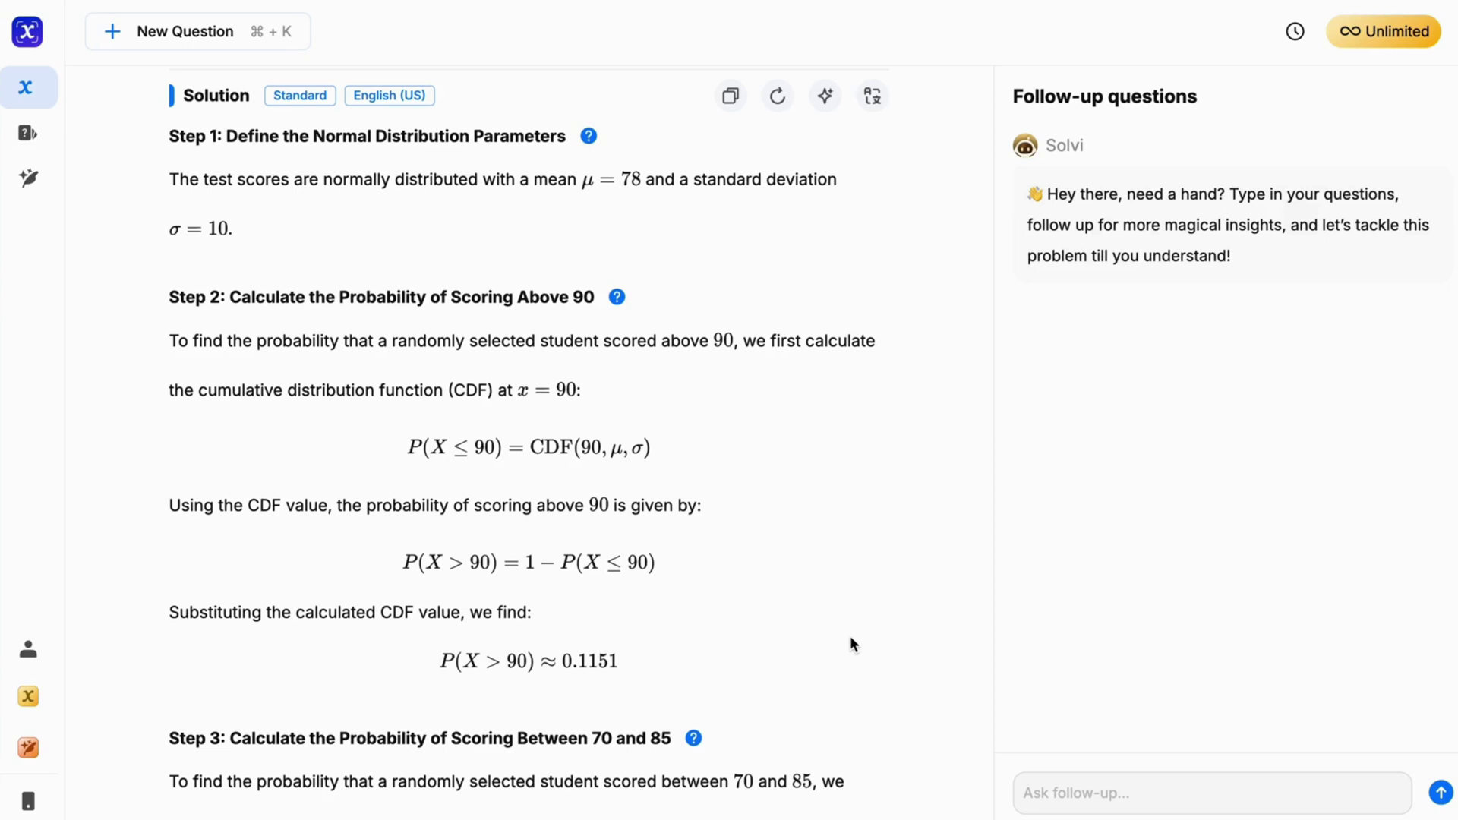
Step: Scroll through Steps 2 and 3 to the Final Answer: 0.1151 above 90, 0.5462 between 70 and 85
scroll(850, 638, down, 3)
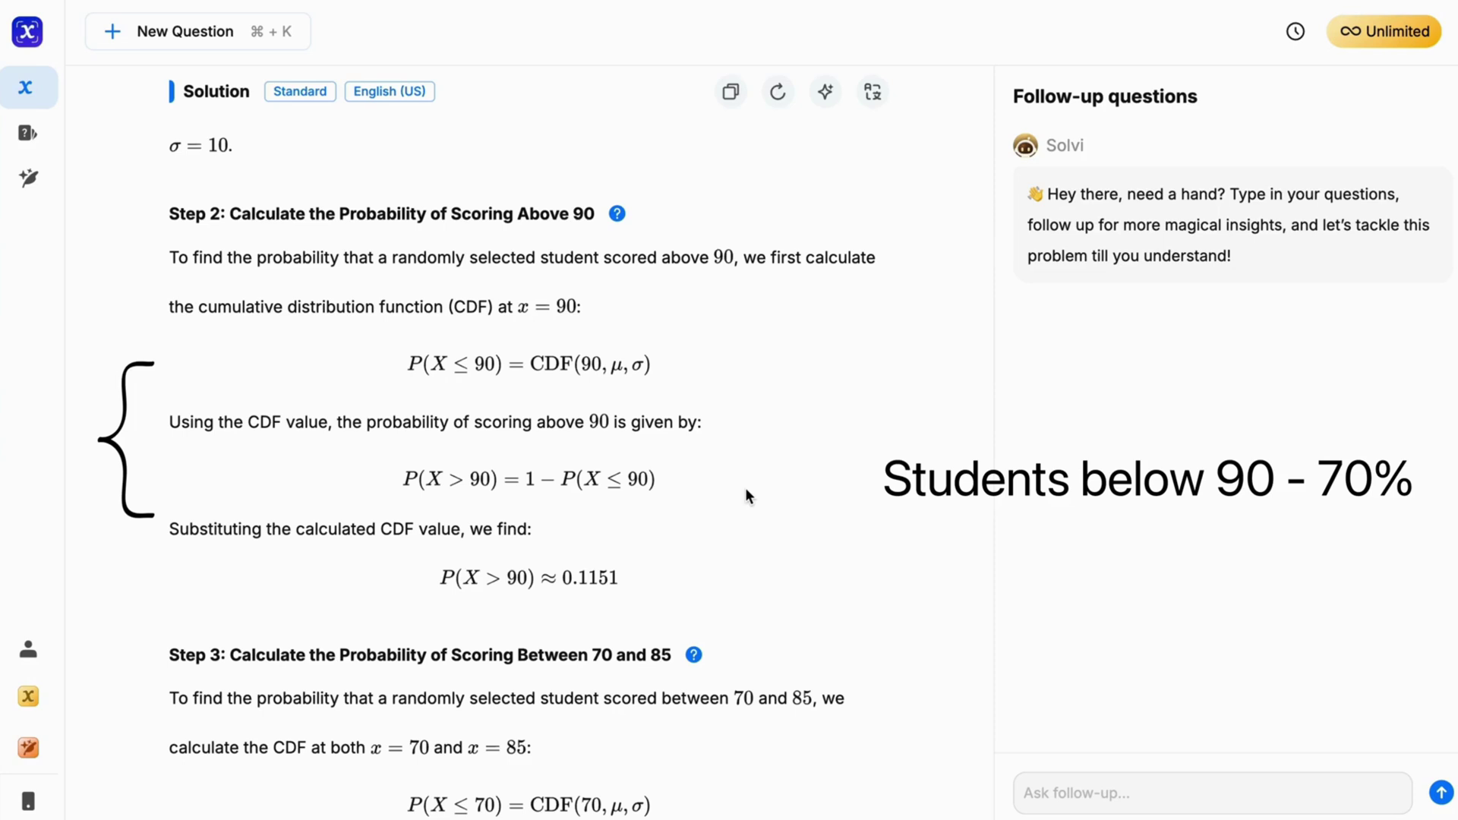
scroll(745, 494, down, 1)
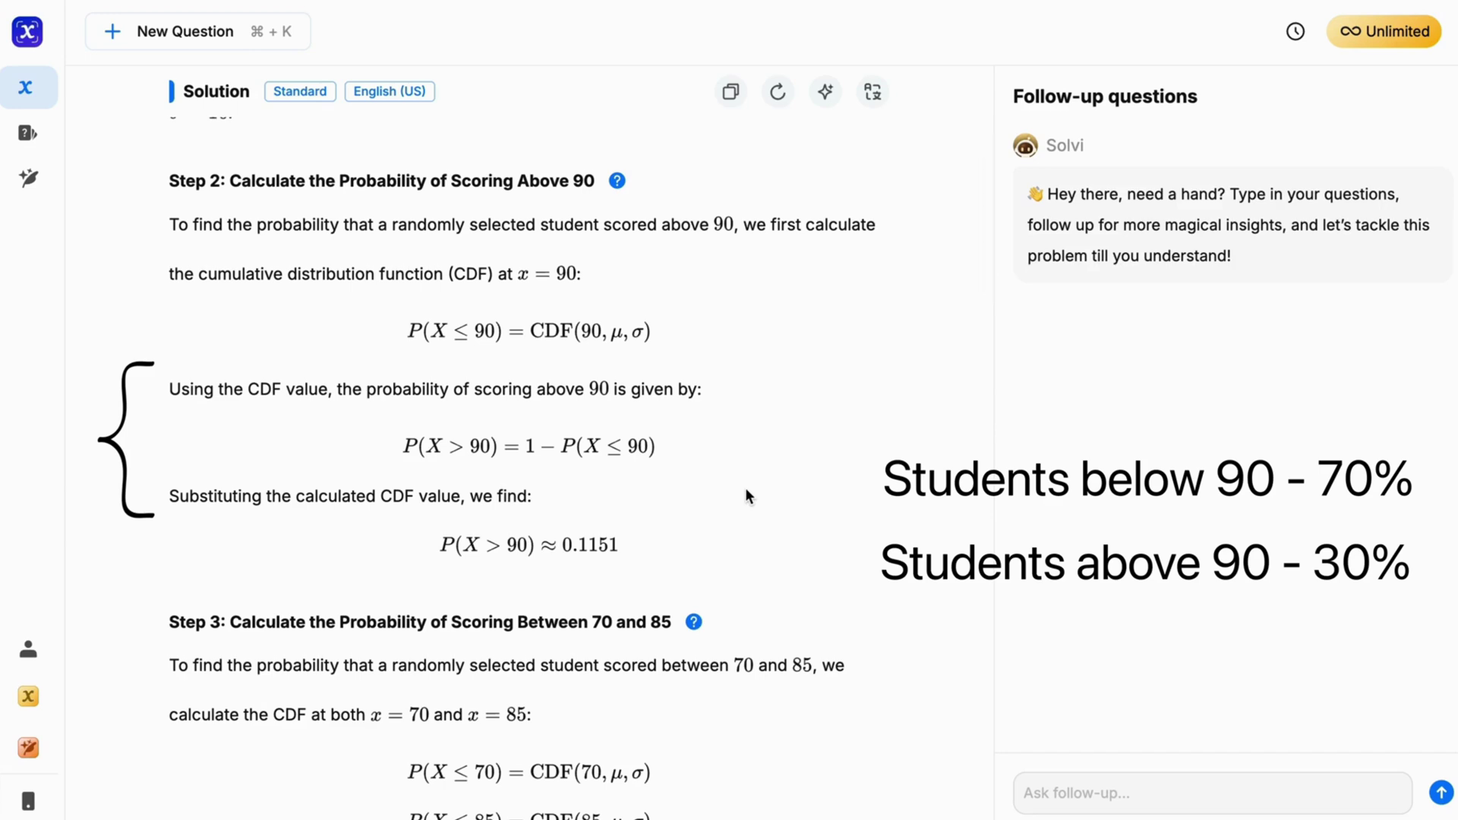
scroll(746, 493, down, 1)
scroll(746, 490, down, 3)
scroll(745, 494, down, 4)
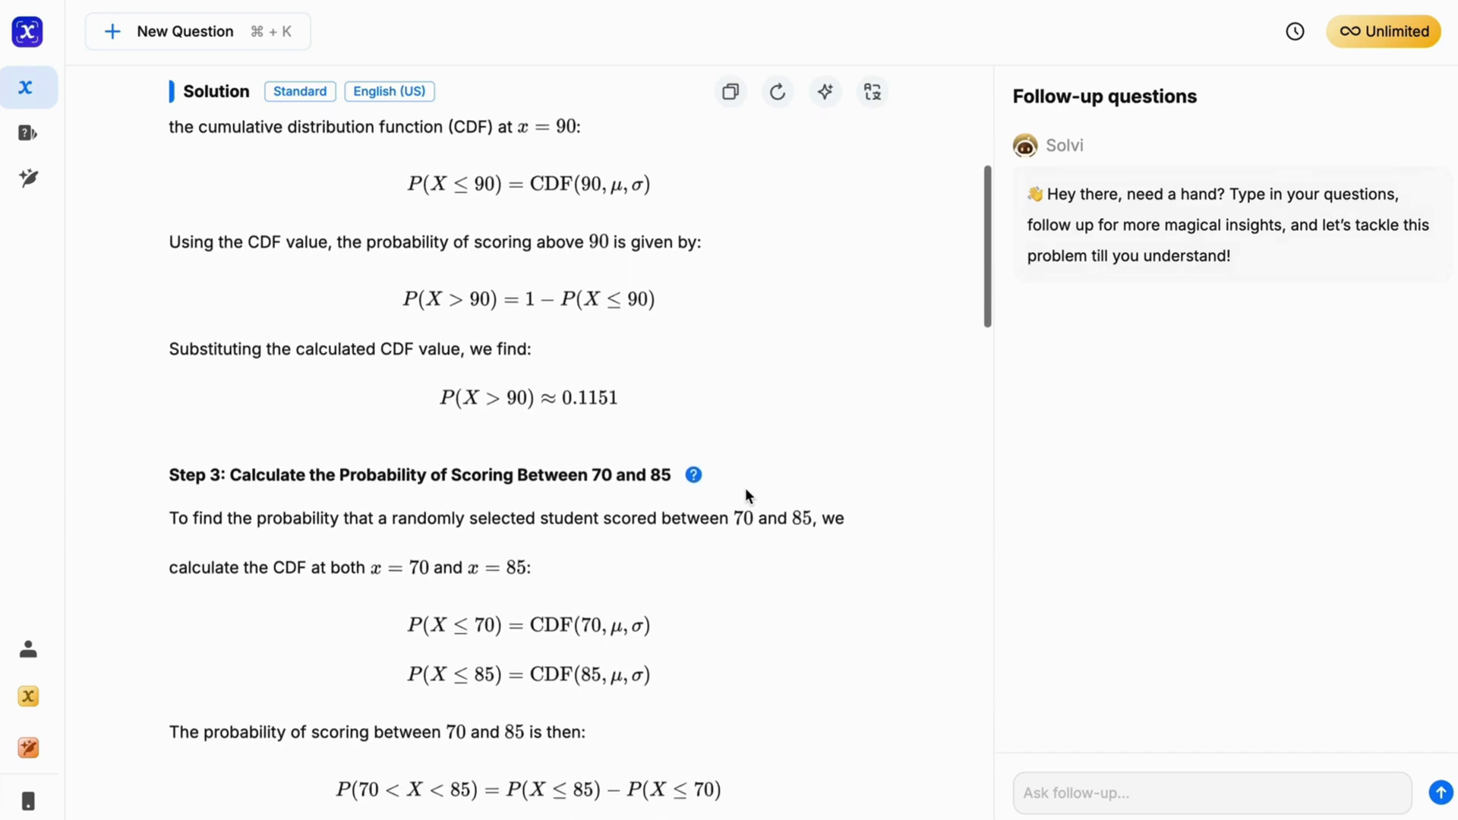
scroll(745, 489, down, 7)
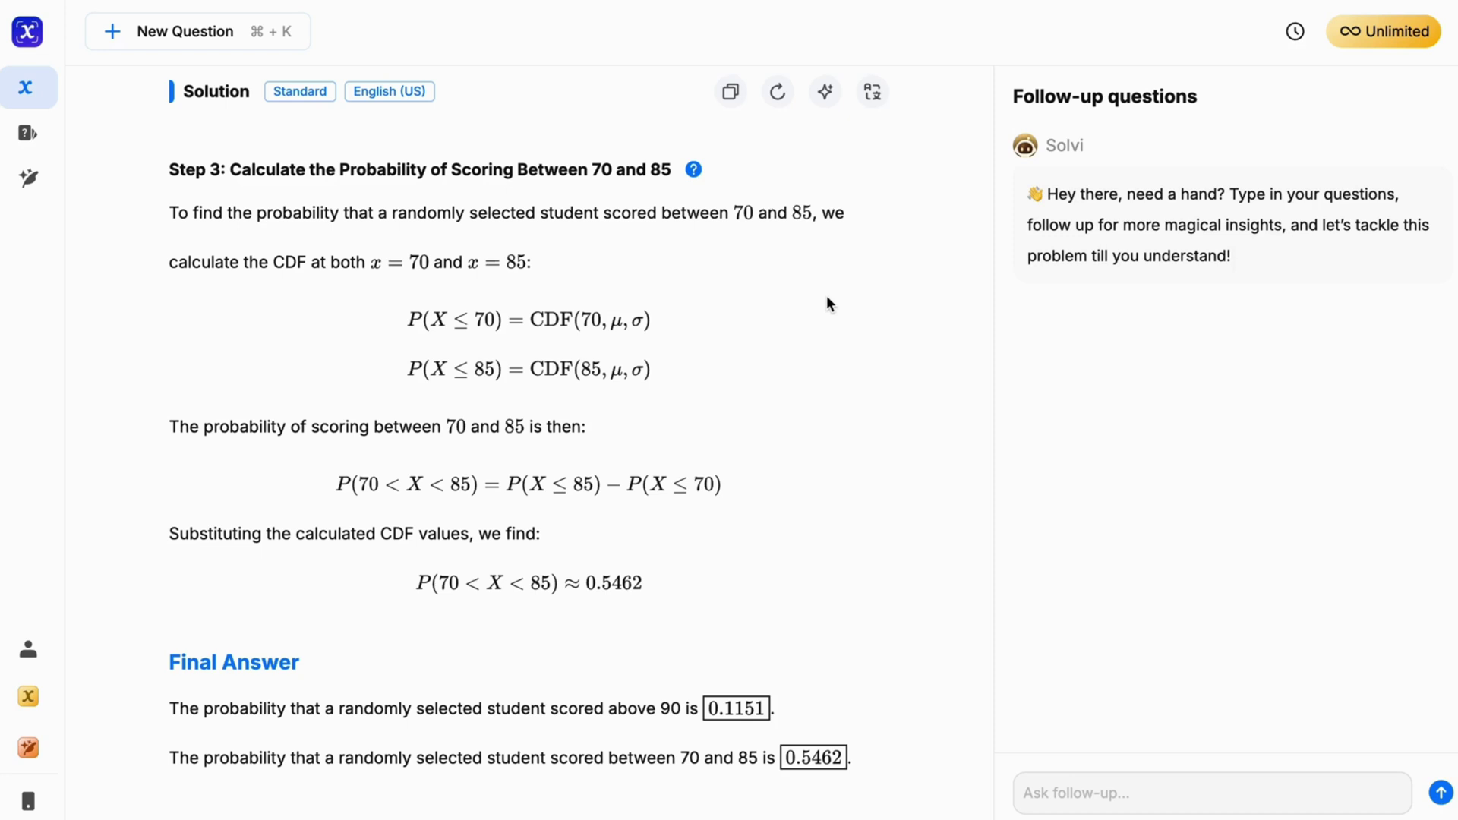
Step: Scroll to the Study Materials chart and box-zoom onto the shaded PDF bell curve up to 90
scroll(792, 589, down, 20)
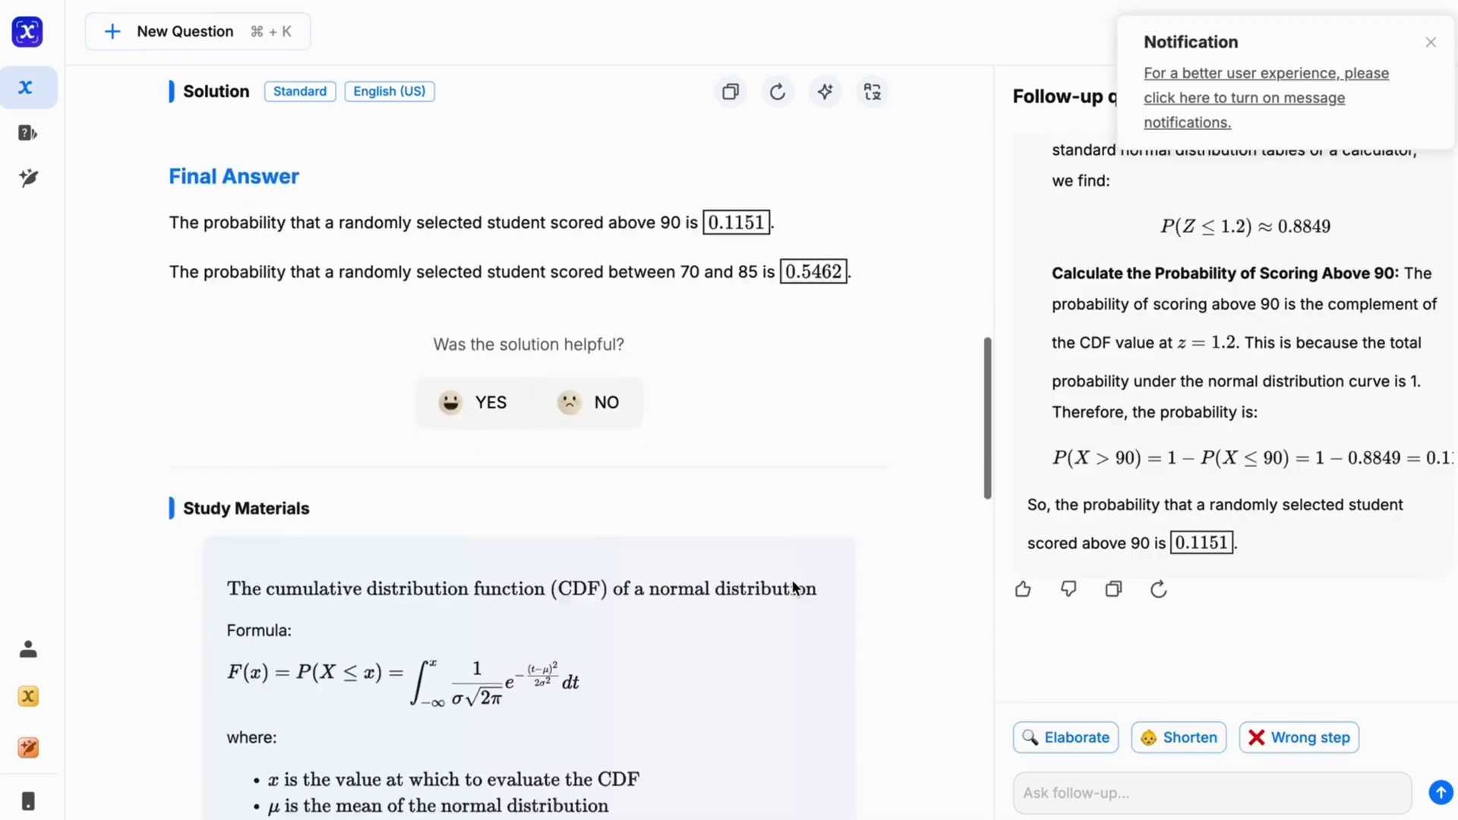
scroll(792, 581, down, 14)
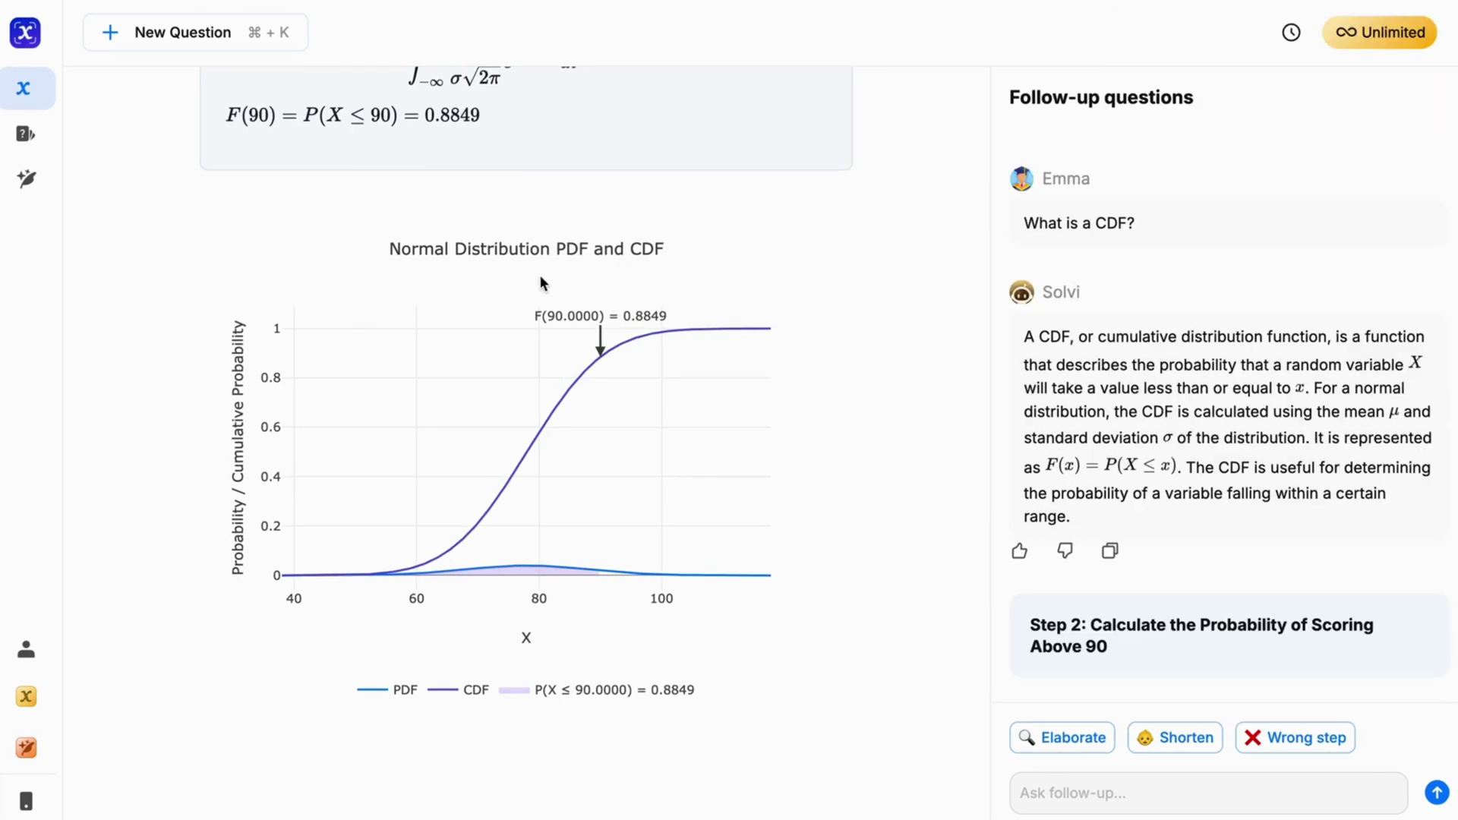
drag(297, 555, 779, 605)
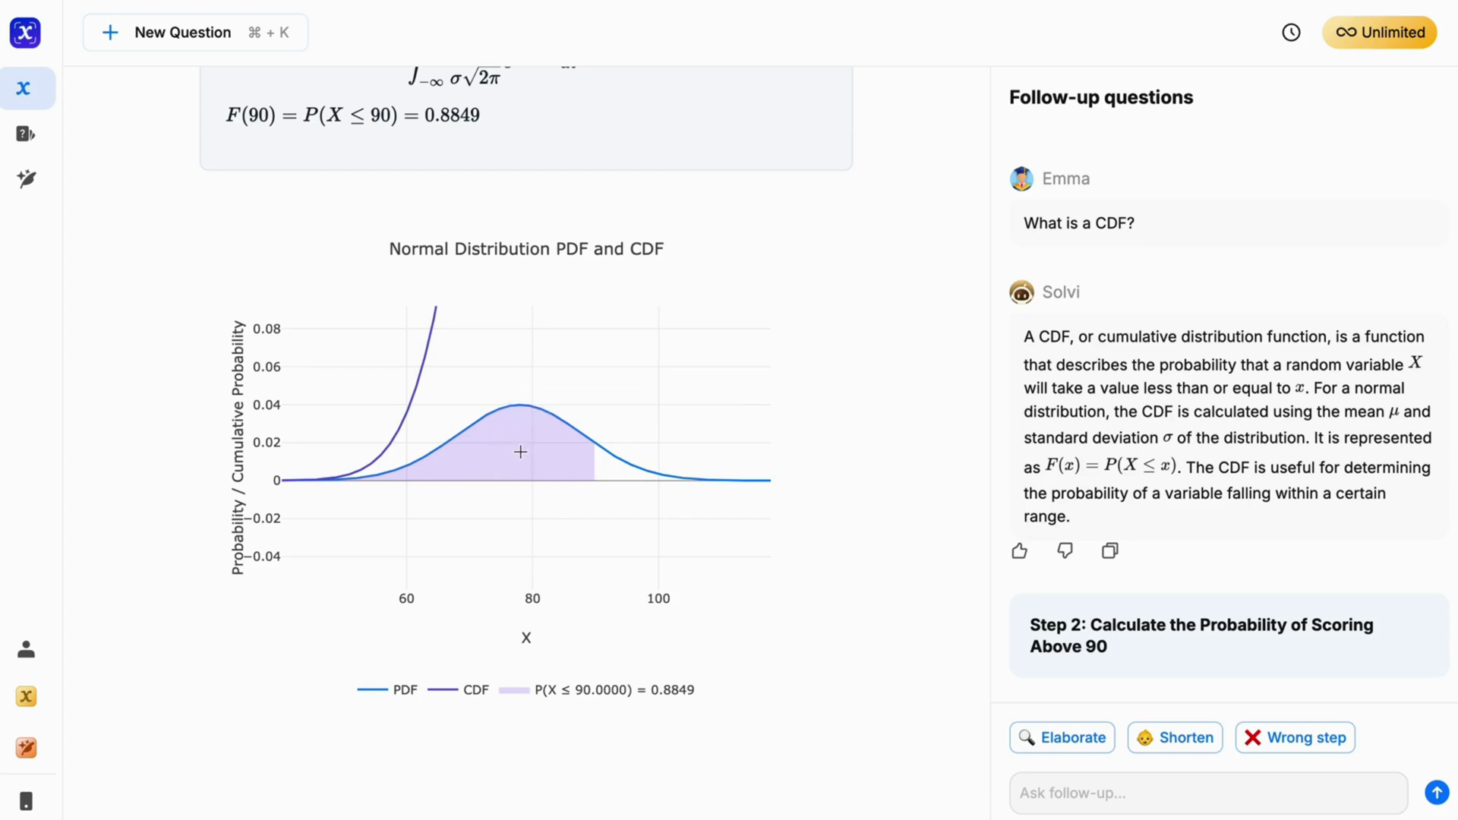
mouse_move(594, 441)
Step: Zoom the browser out, recalculate the CDF with mean 70, and box-zoom the chart onto the curve
key(super+minus)
key(super+minus)
key(super+minus)
key(super+minus)
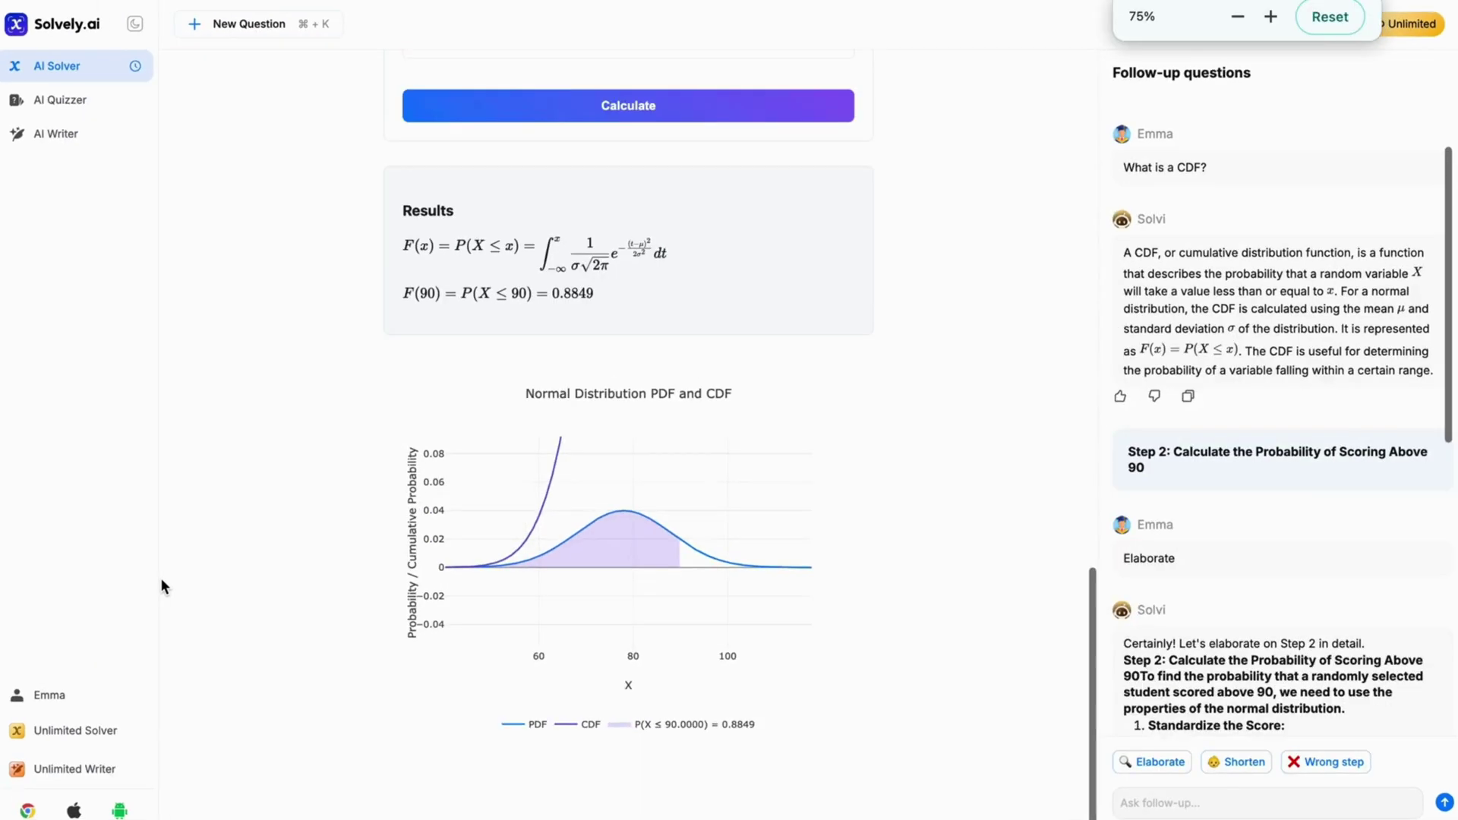
scroll(162, 584, up, 3)
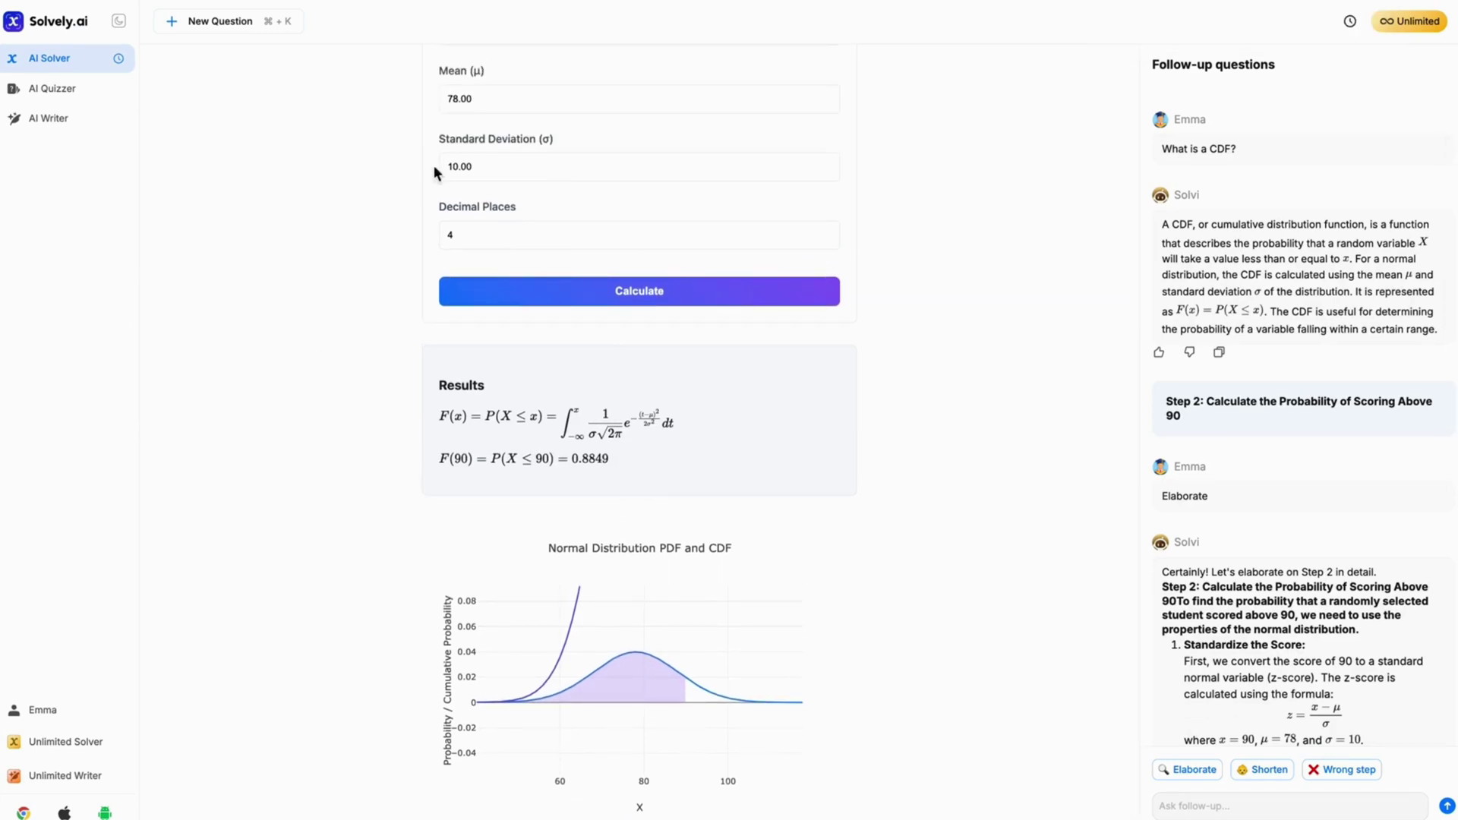
click(459, 101)
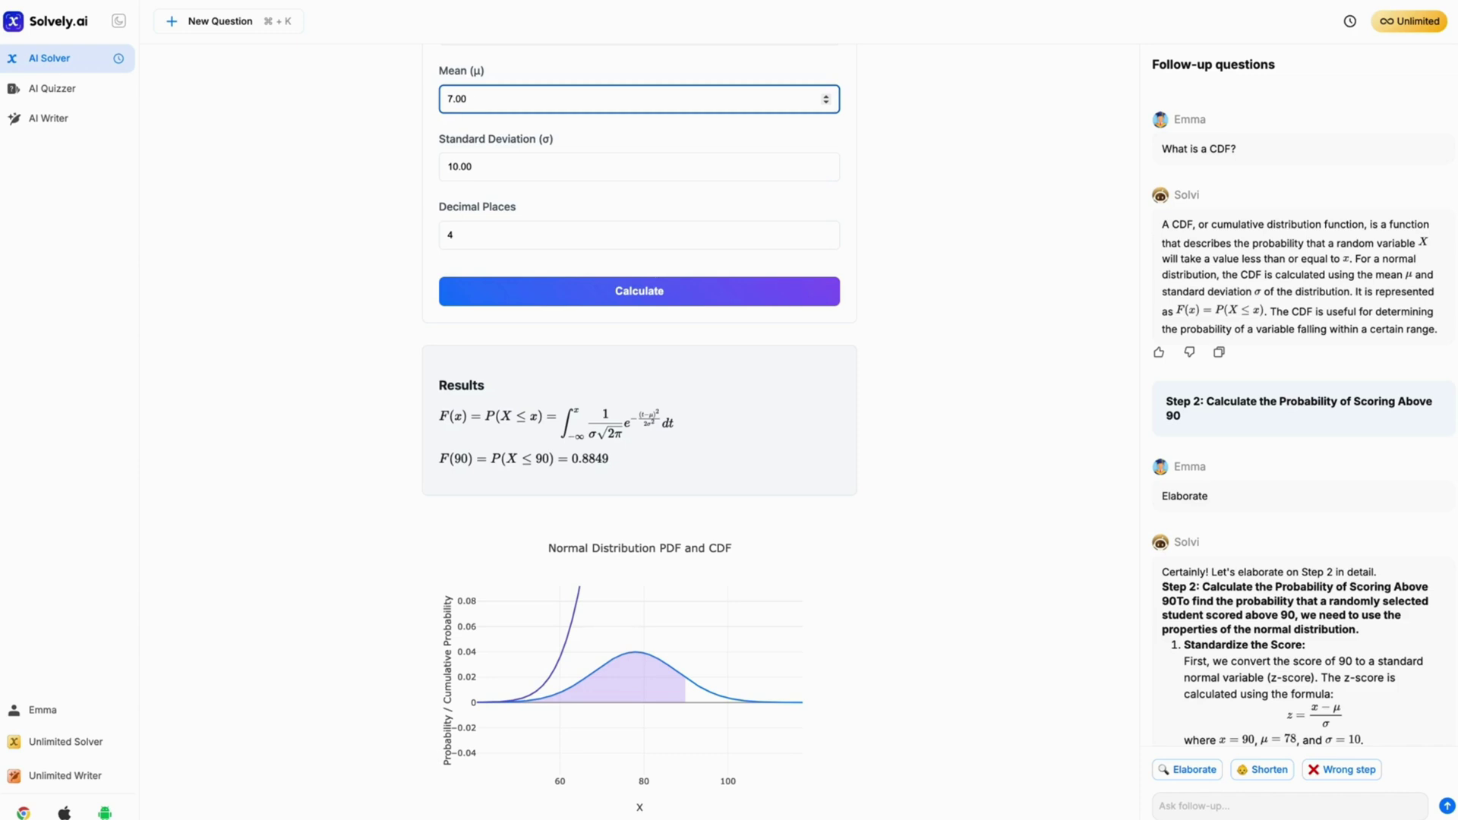
text(0)
click(572, 300)
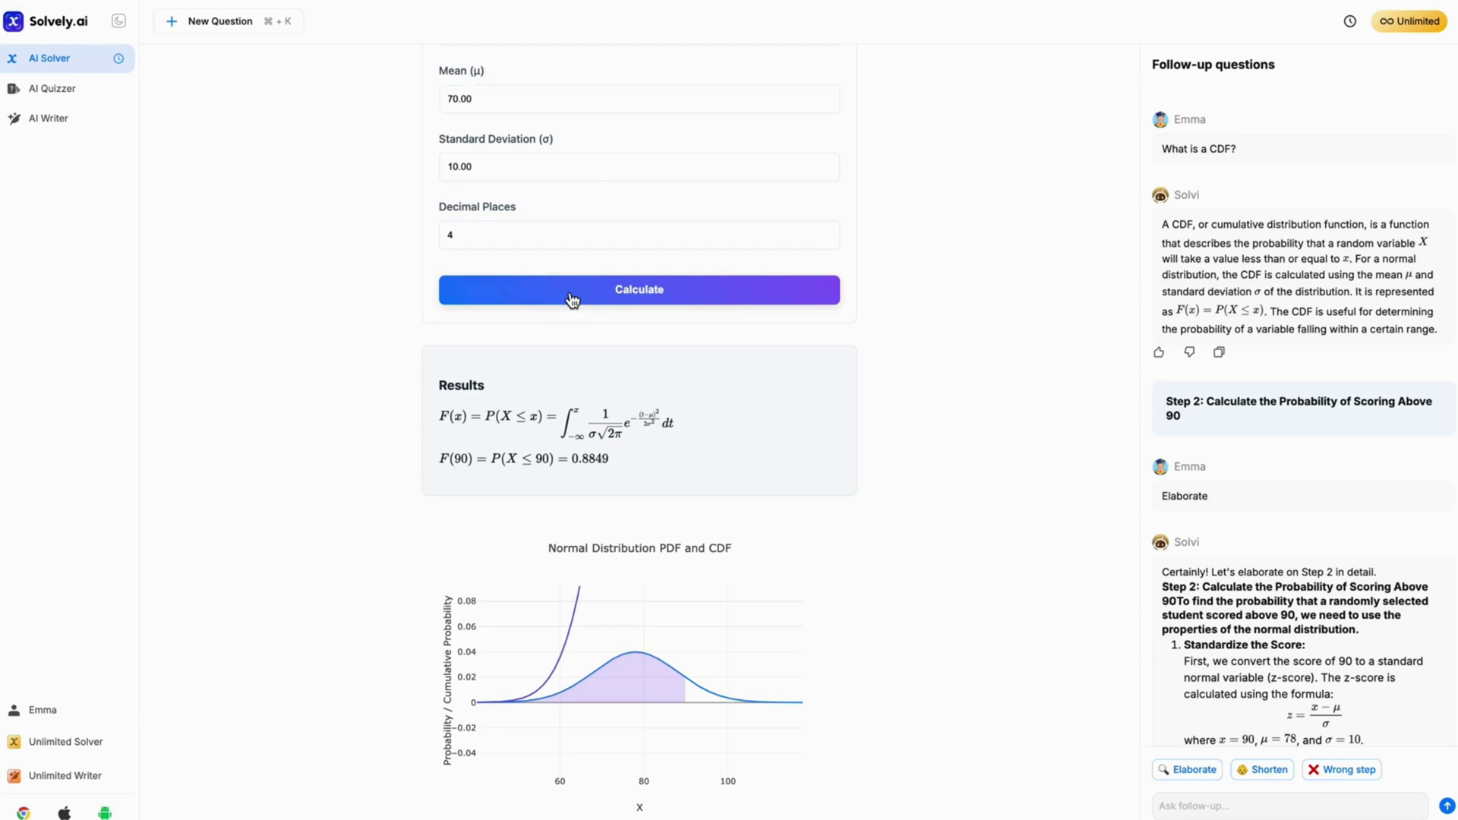
drag(480, 750, 814, 780)
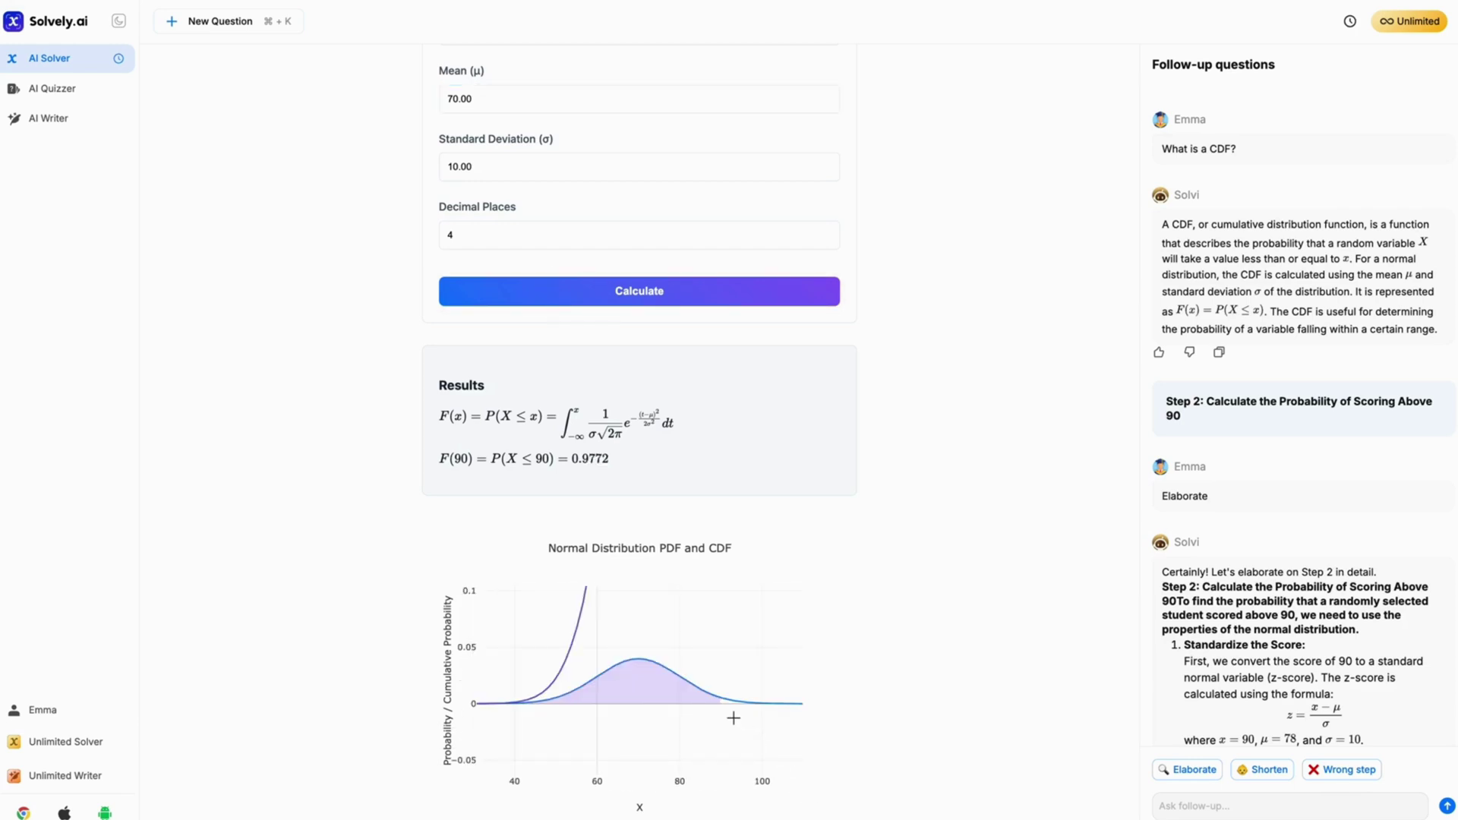
Step: Recalculate with standard deviation 12 for F(90) = 0.9522 and zoom the chart's vertical range
mouse_move(720, 700)
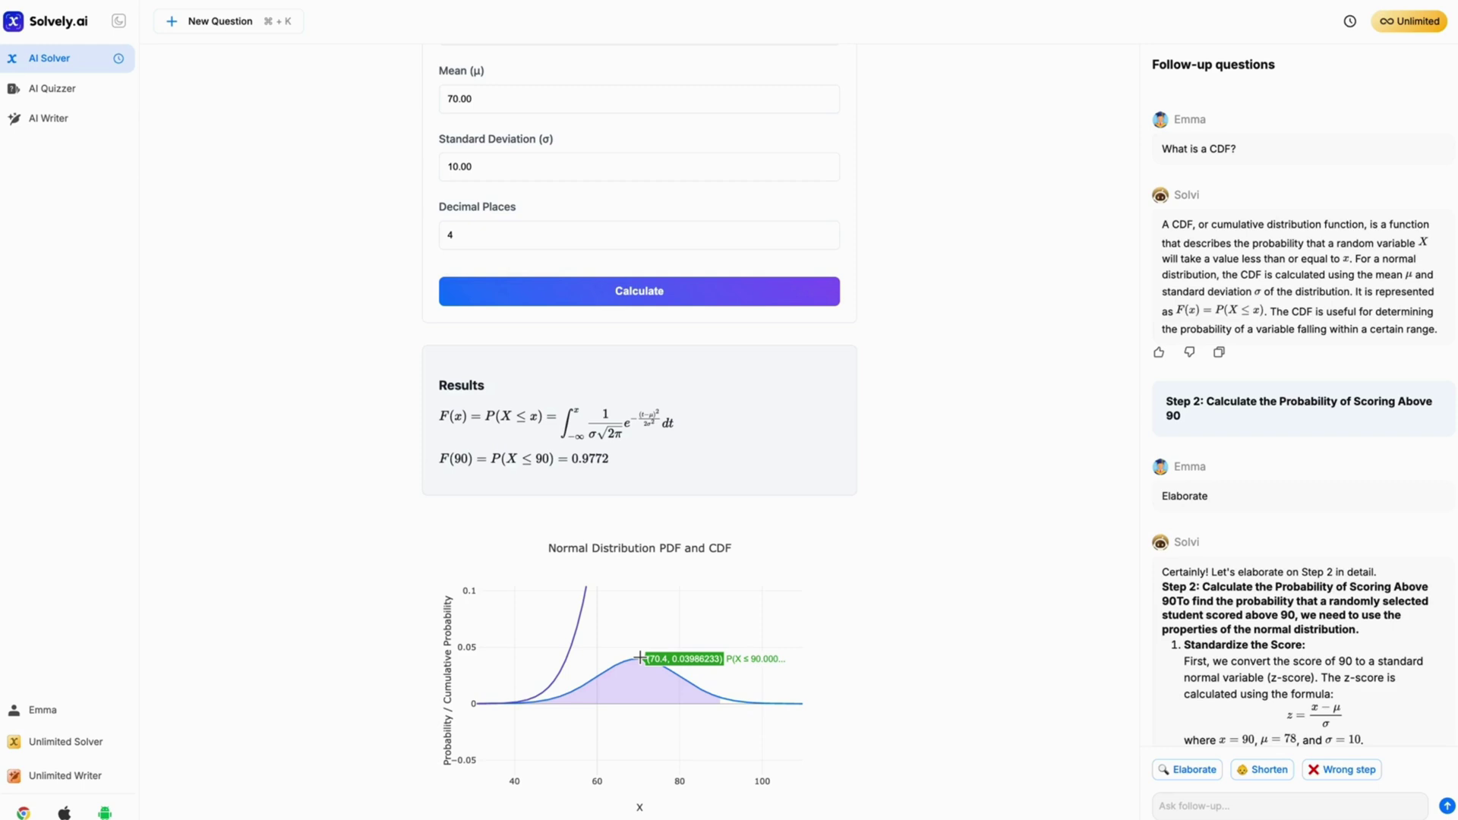
click(457, 170)
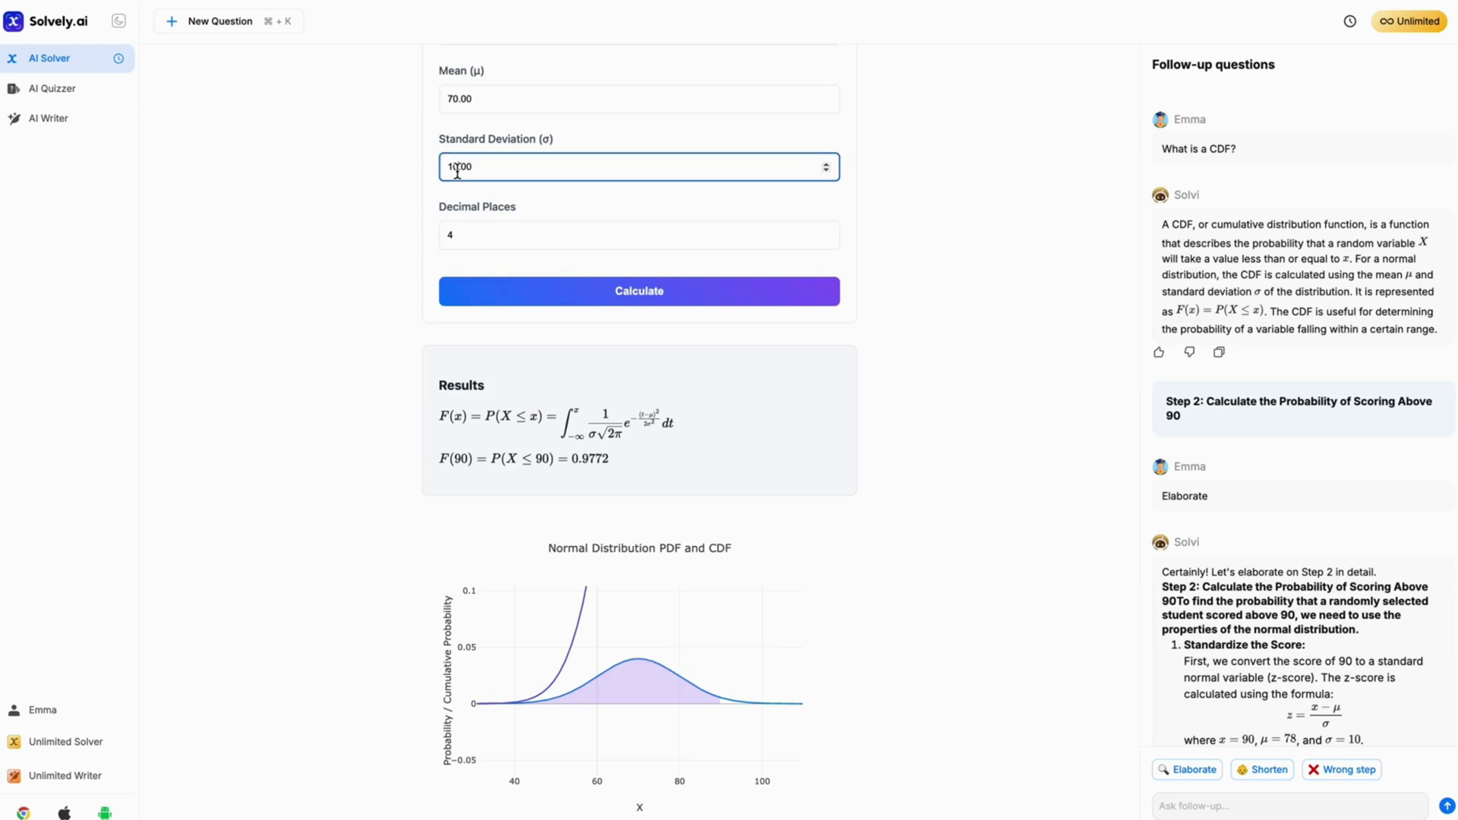
key(BackSpace)
text(2)
click(561, 293)
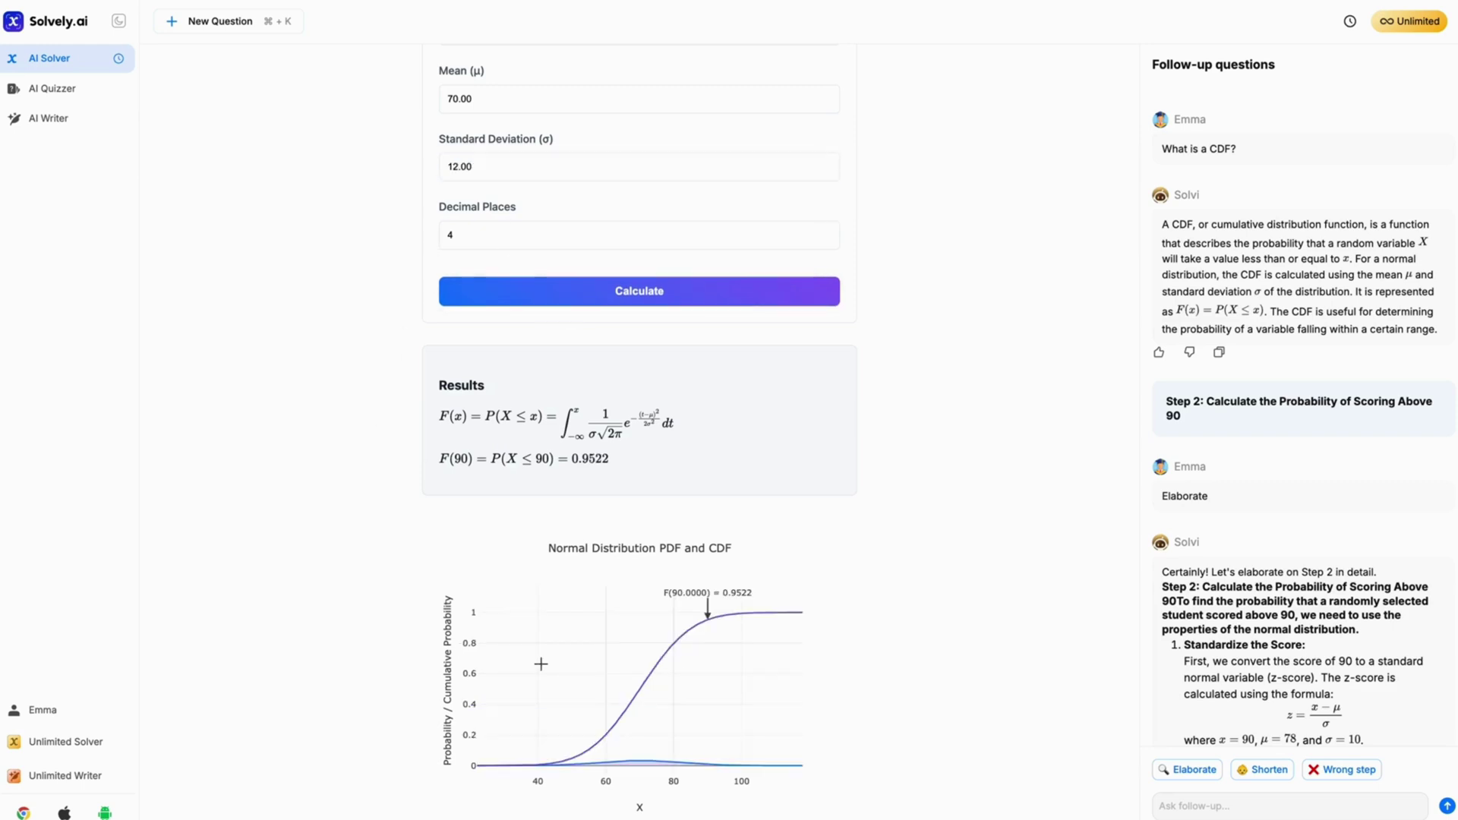
drag(479, 756, 484, 775)
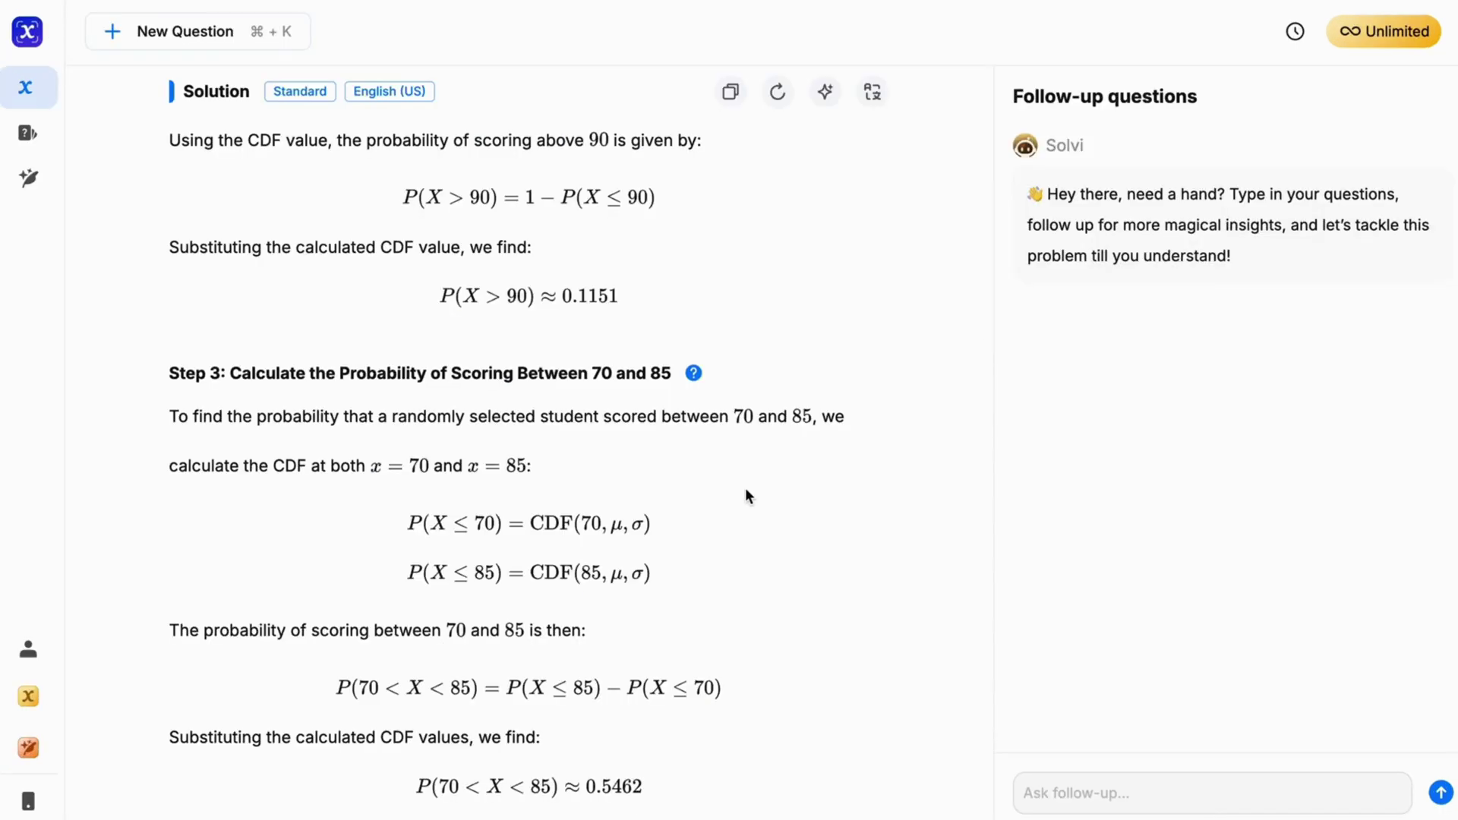
scroll(747, 493, down, 3)
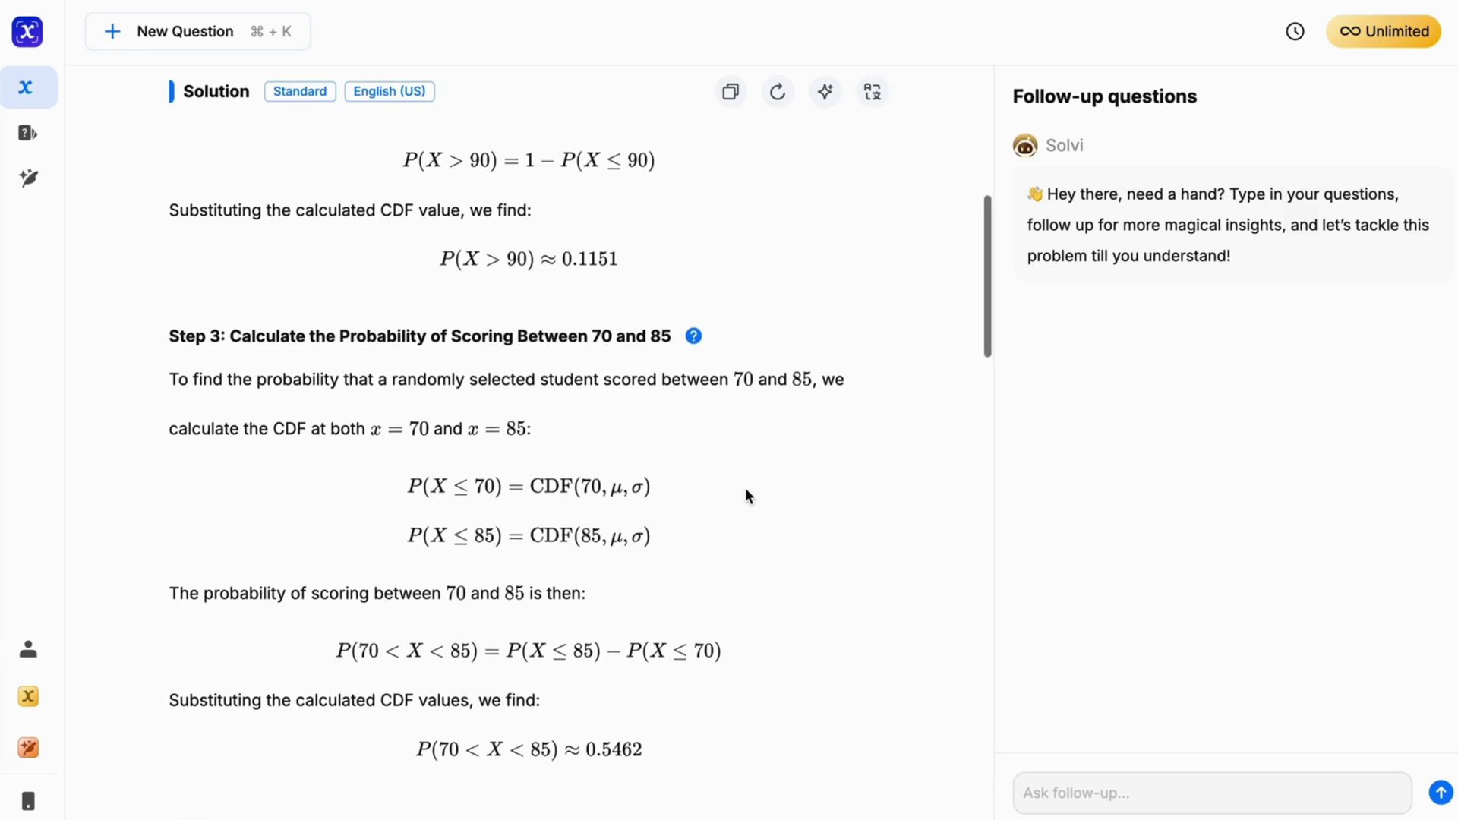
scroll(746, 495, down, 3)
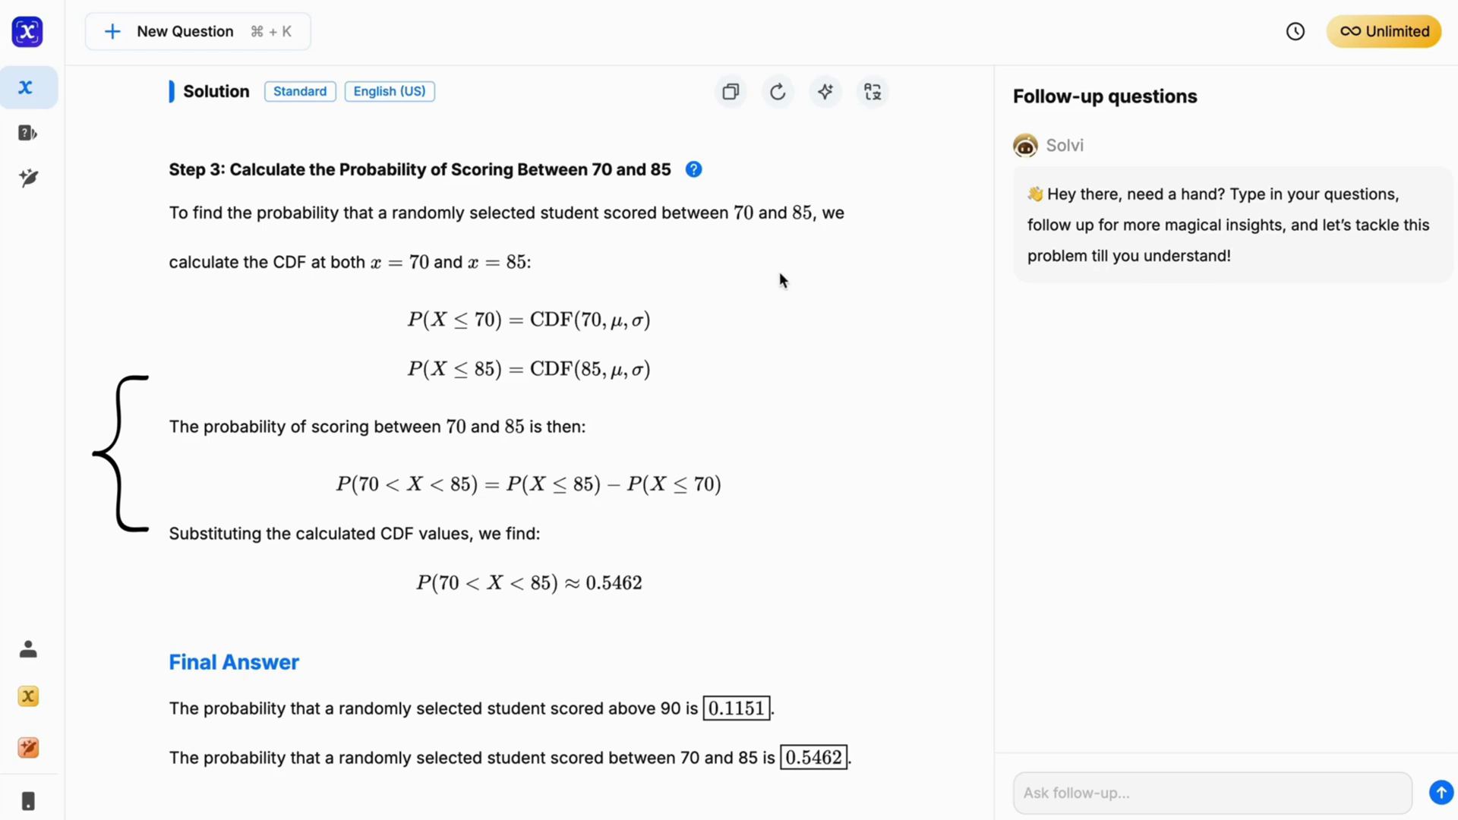
scroll(827, 302, up, 8)
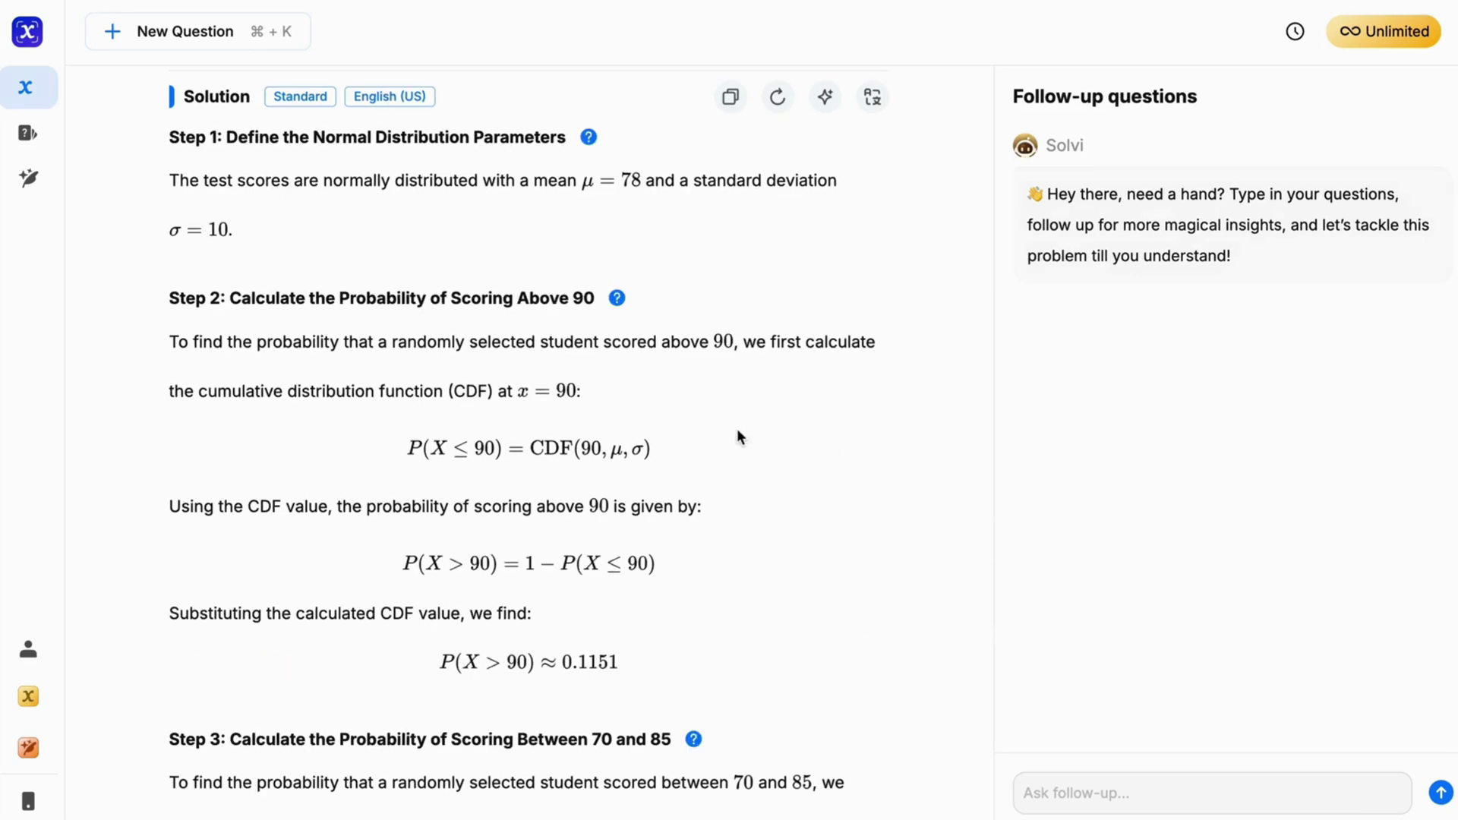
Step: Ask the follow-up question "What is a CDF?" in the solution's chat
click(1074, 792)
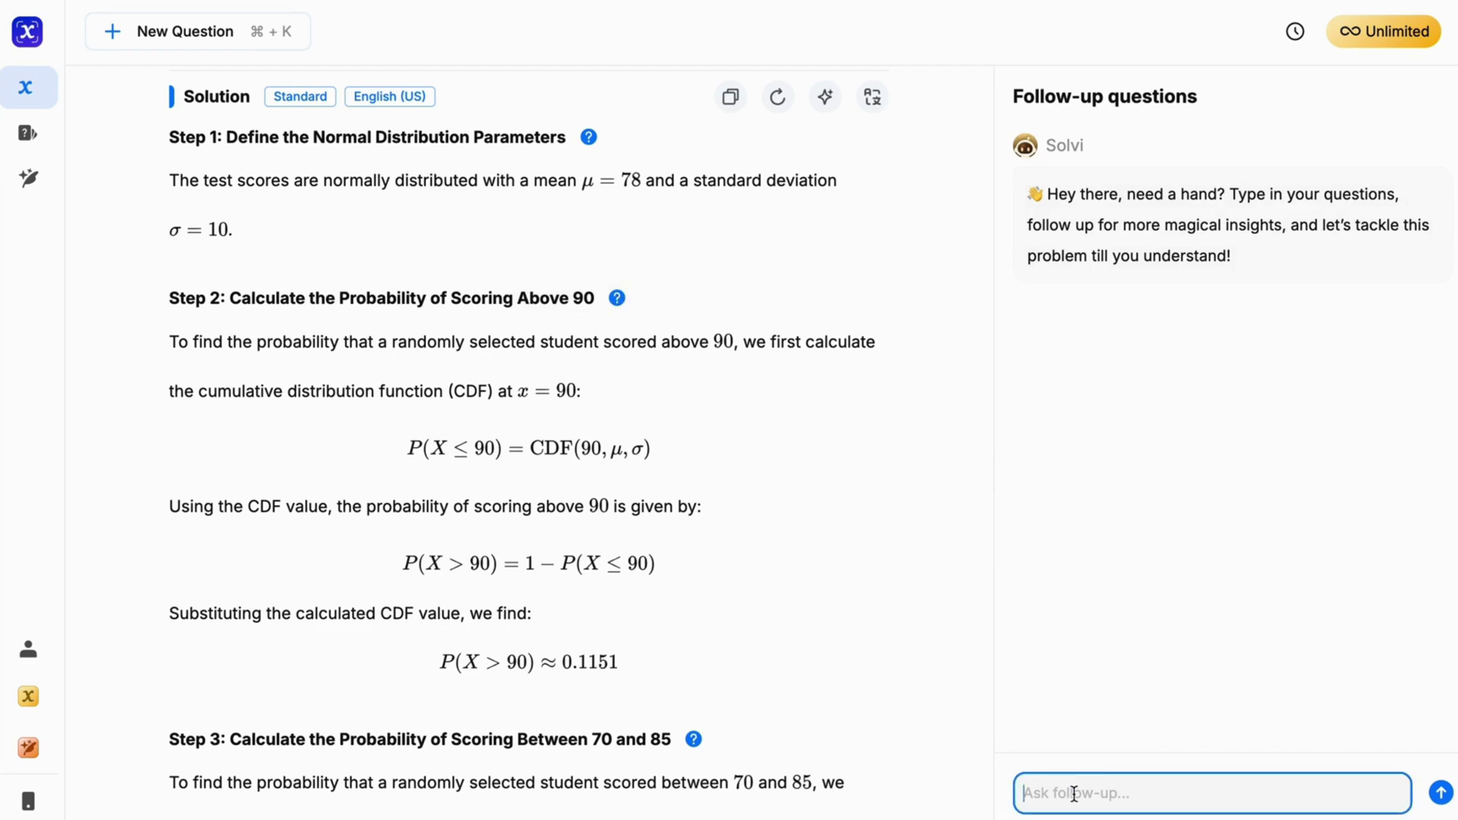
text(What is a CDF?)
key(Return)
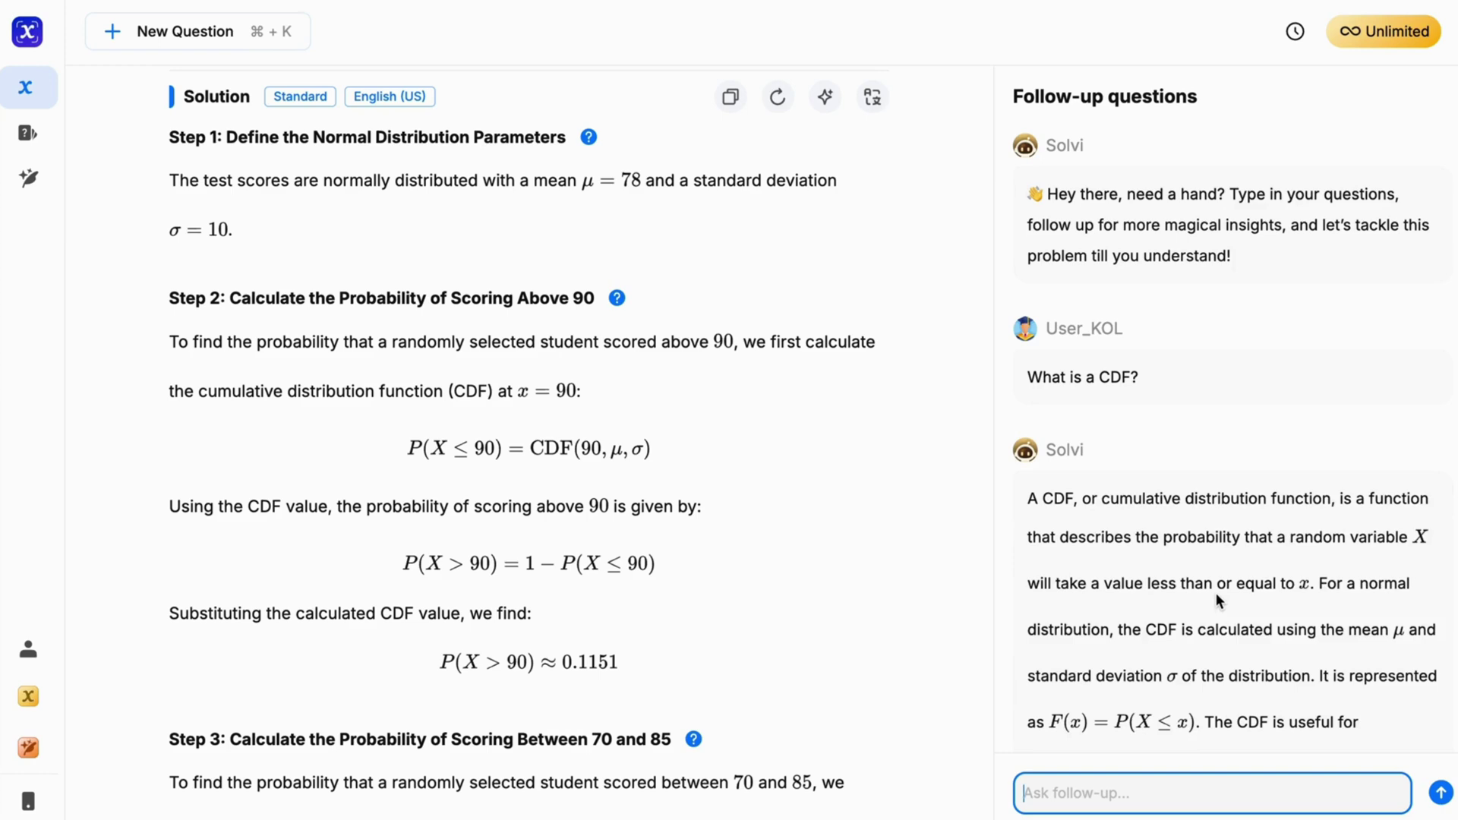